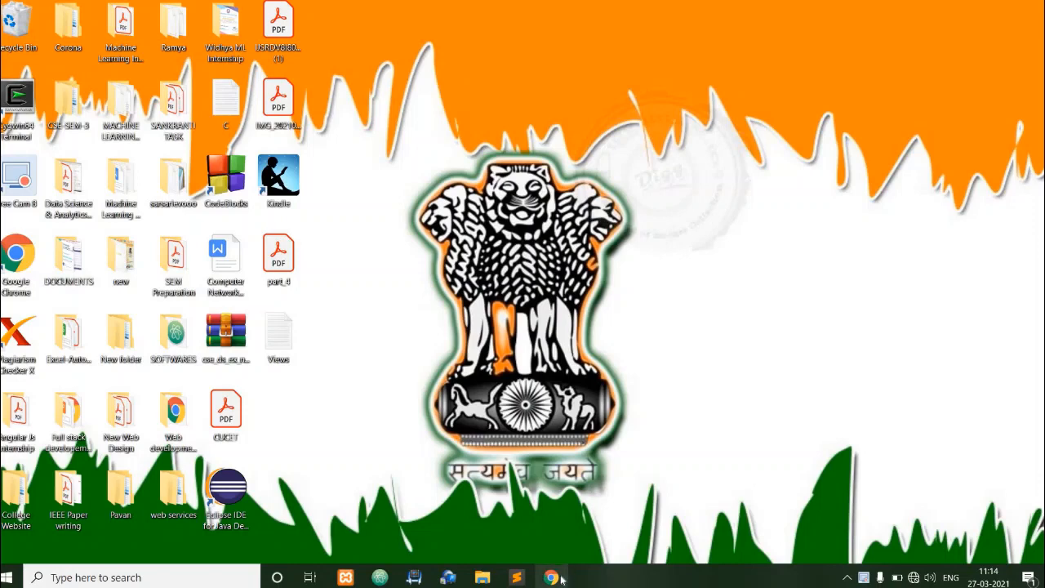
Search Google in Chrome for "eclipse jee download" and open the Eclipse IDE for Java EE Developers package page.
left_click(552, 577)
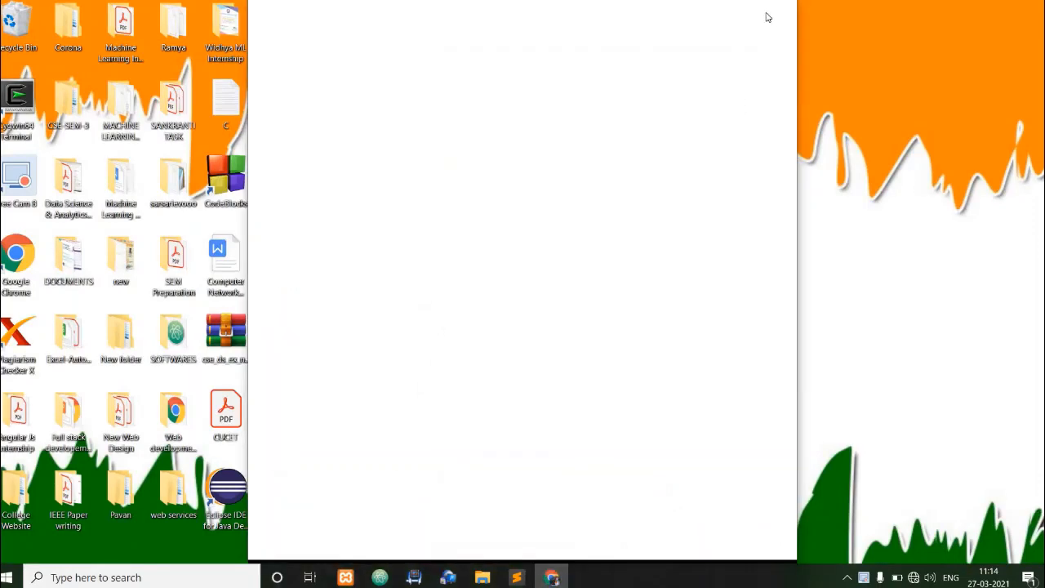
key("super+Left")
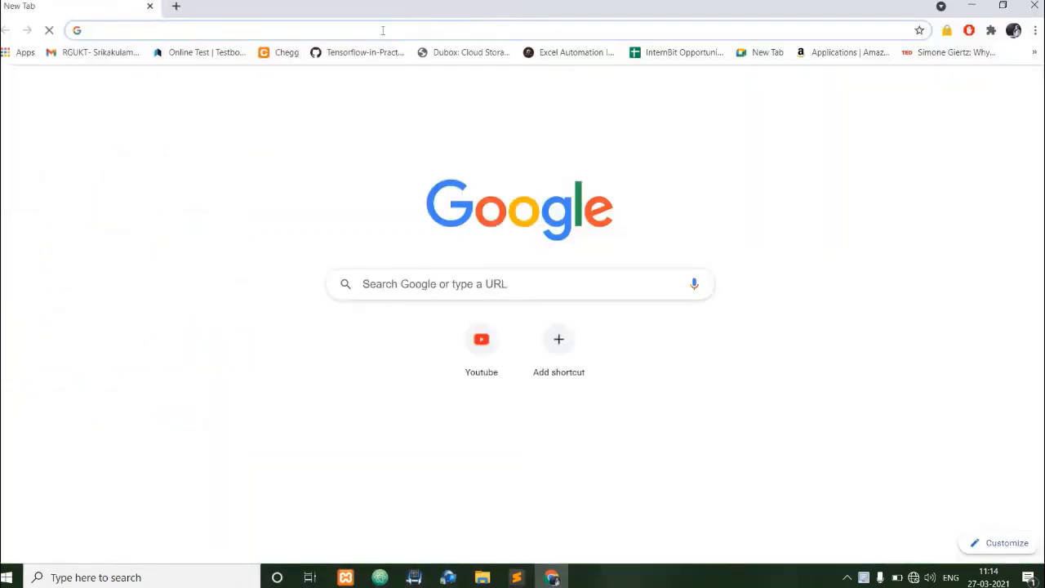
left_click(383, 31)
type("e")
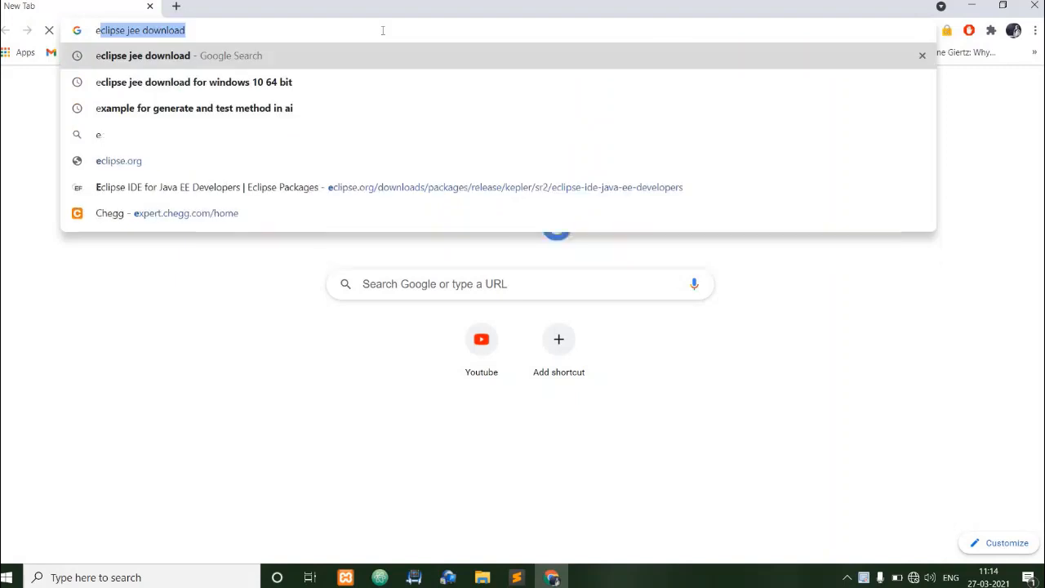
key("Return")
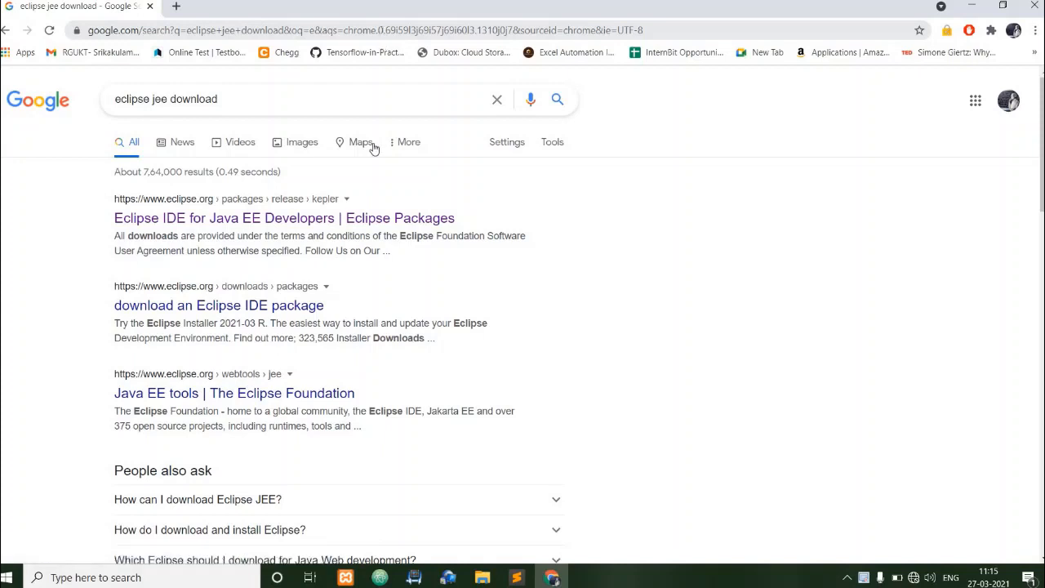
left_click(340, 220)
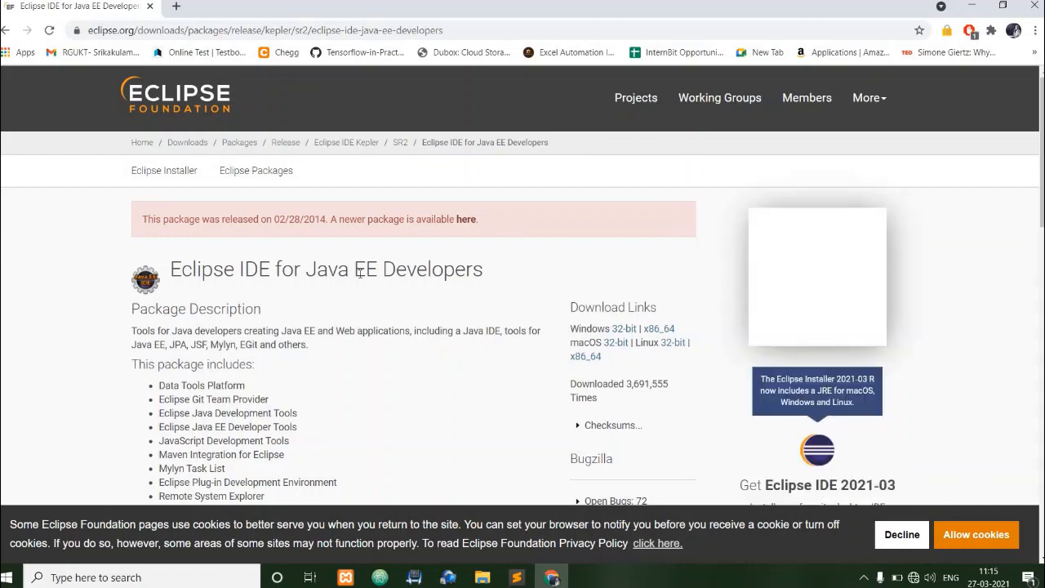
Examine the Eclipse package's title and description, especially its support for Java EE and Web applications.
left_click_drag(172, 269, 490, 272)
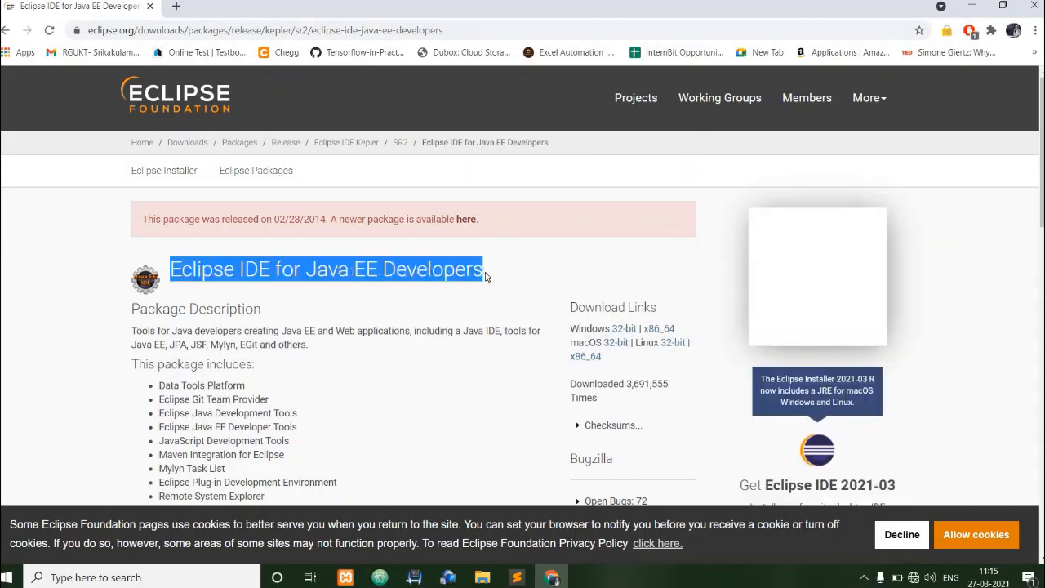
left_click(387, 360)
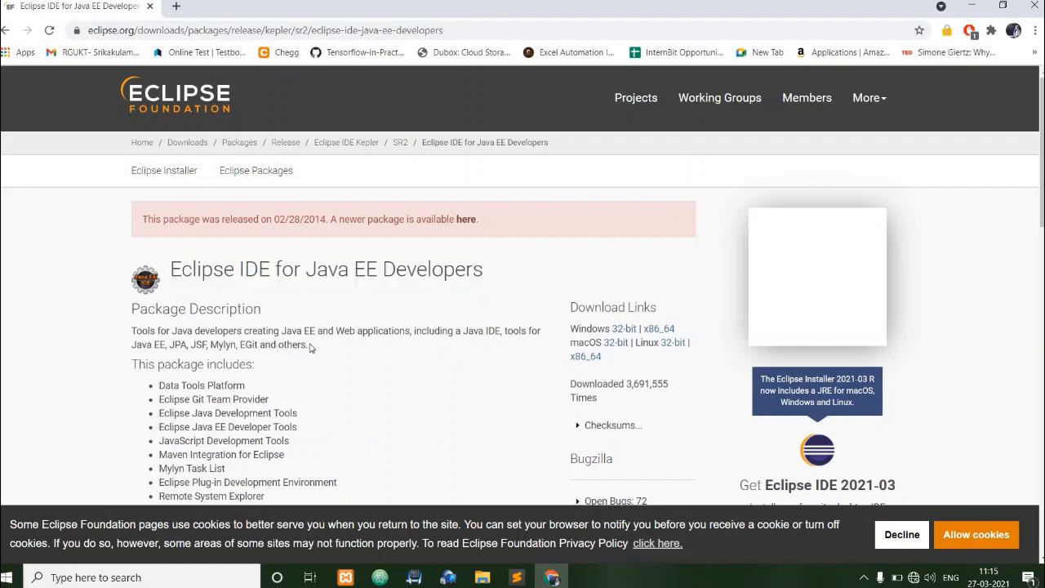
left_click_drag(309, 343, 128, 316)
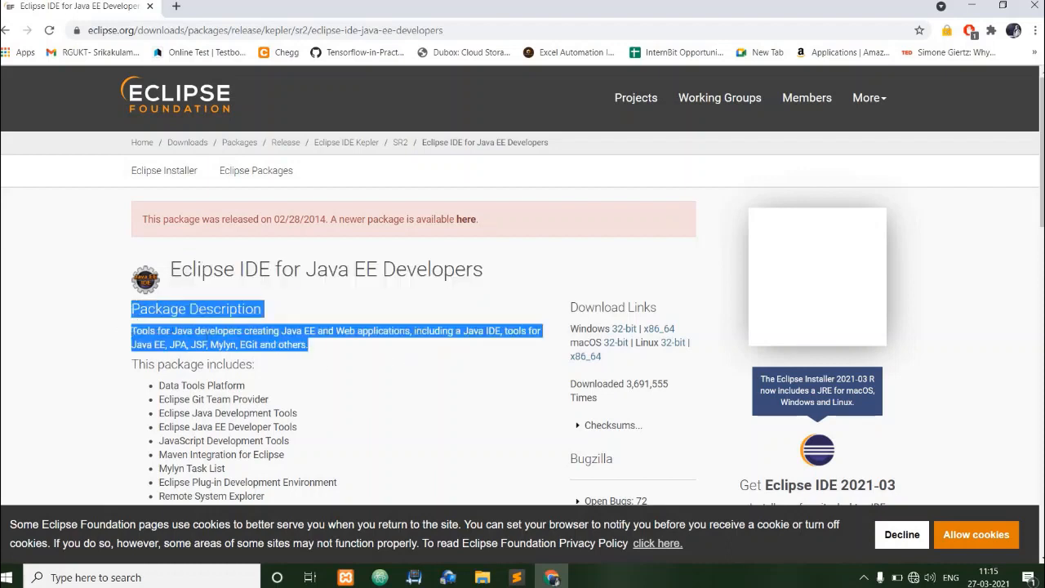
left_click(283, 321)
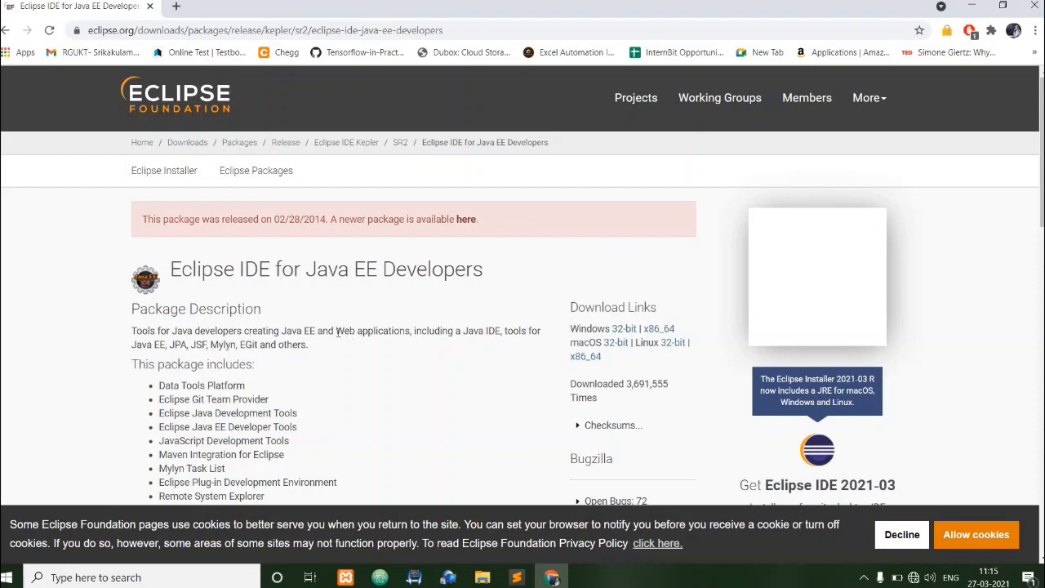
left_click_drag(335, 331, 408, 333)
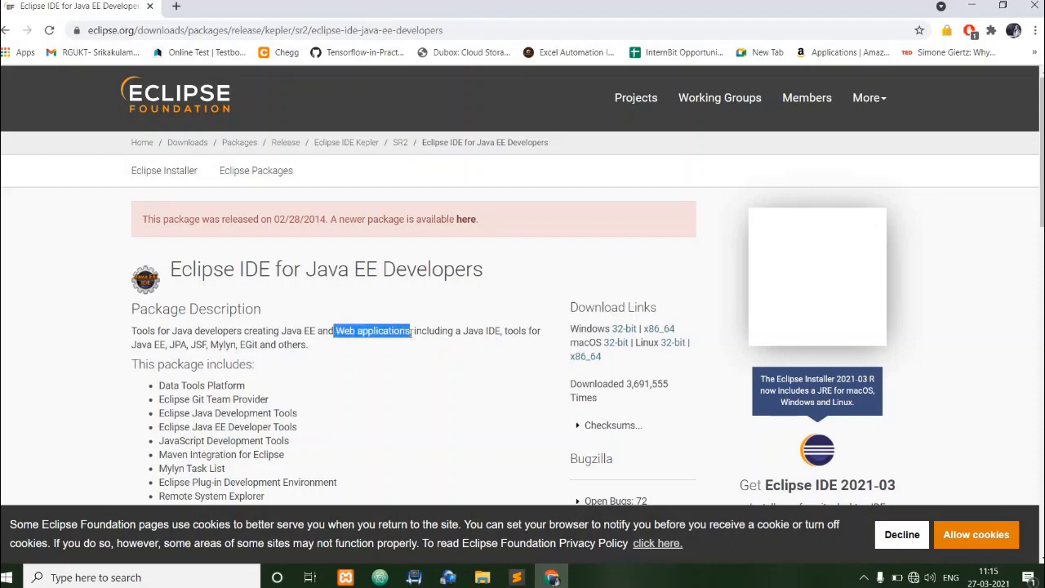
left_click(411, 332)
scroll(501, 370, "down", 1)
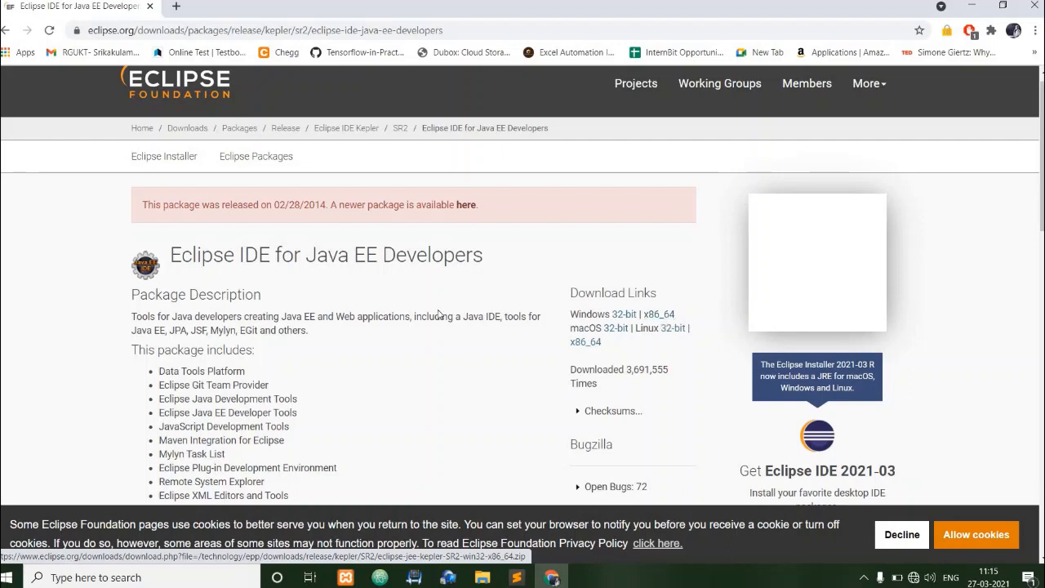
scroll(378, 325, "up", 1)
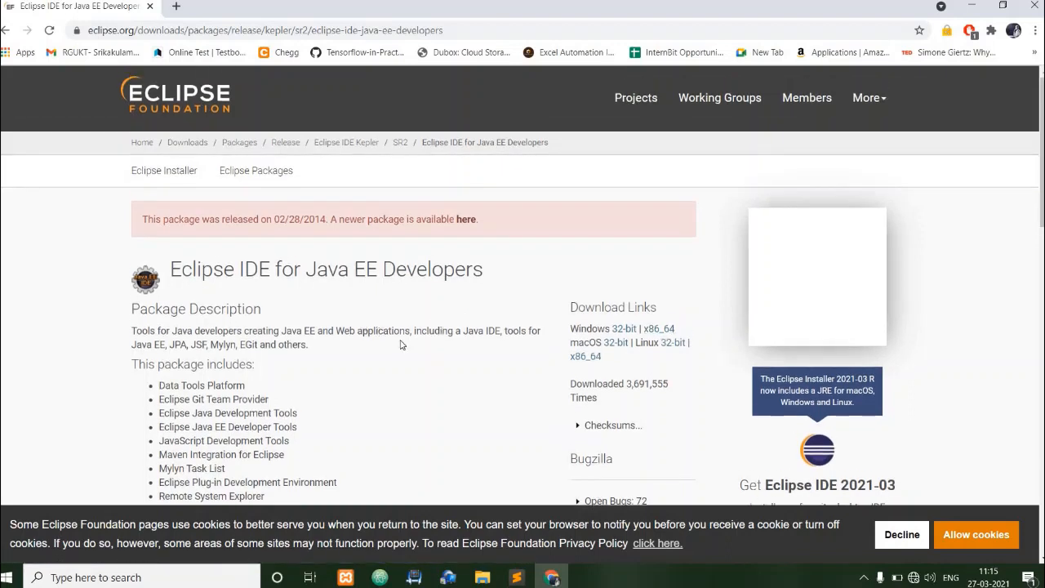
left_click_drag(336, 331, 410, 334)
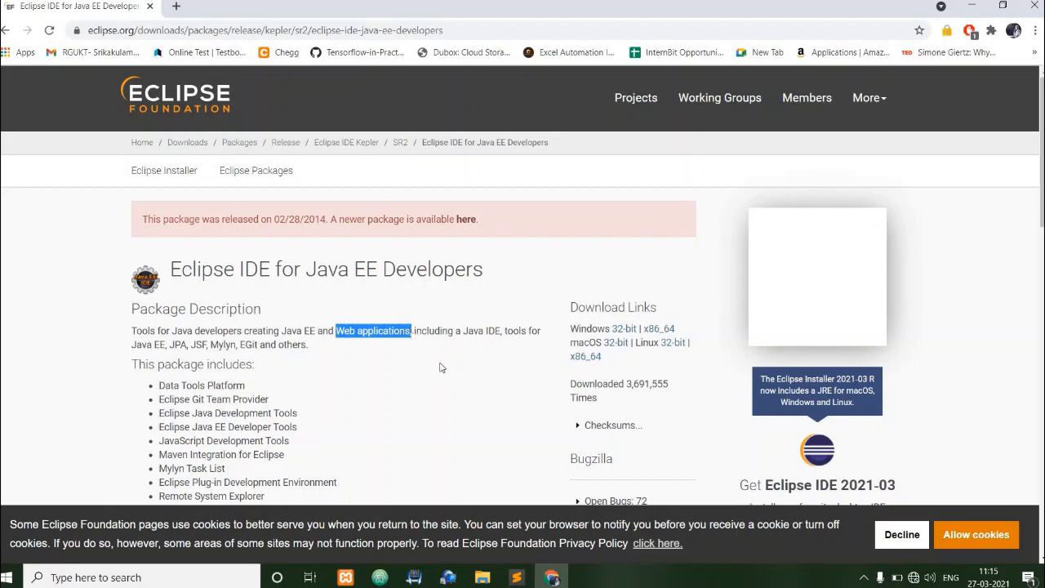
left_click(298, 305)
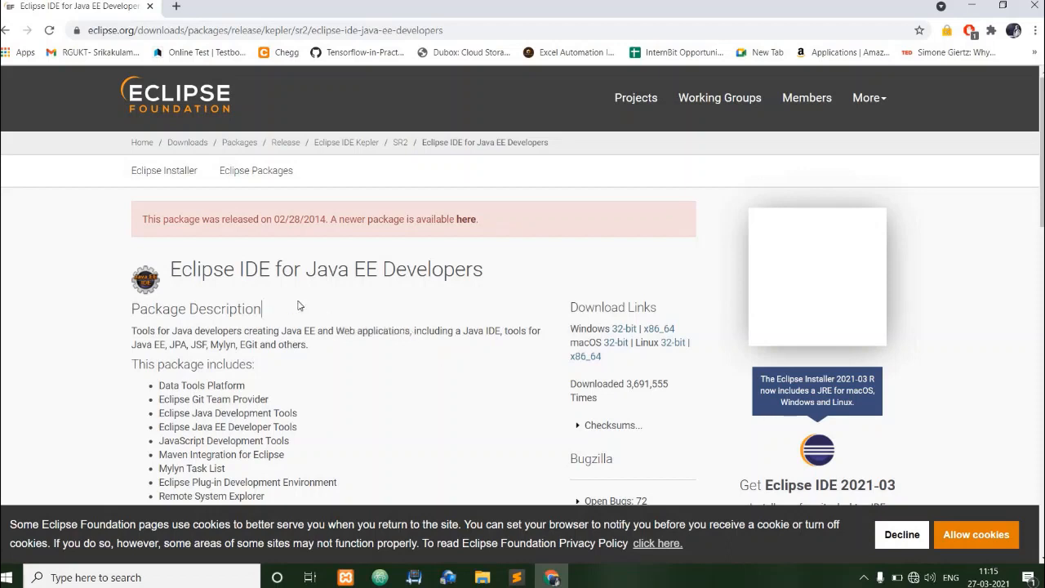
Search for "tomcat download" in a new browser tab and open the Apache Tomcat 8 Software Downloads page.
left_click(179, 6)
left_click(217, 35)
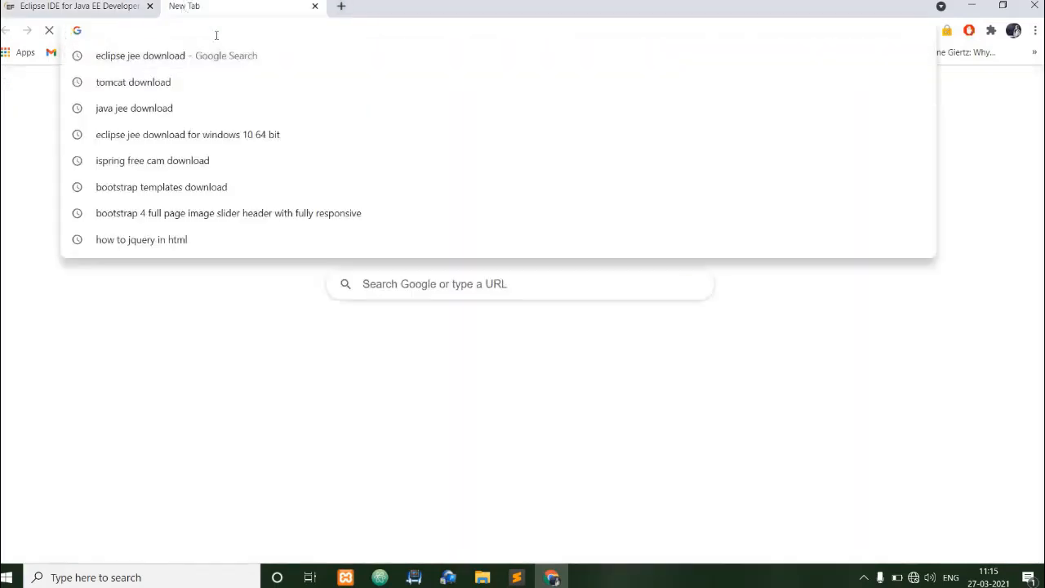
type("tom")
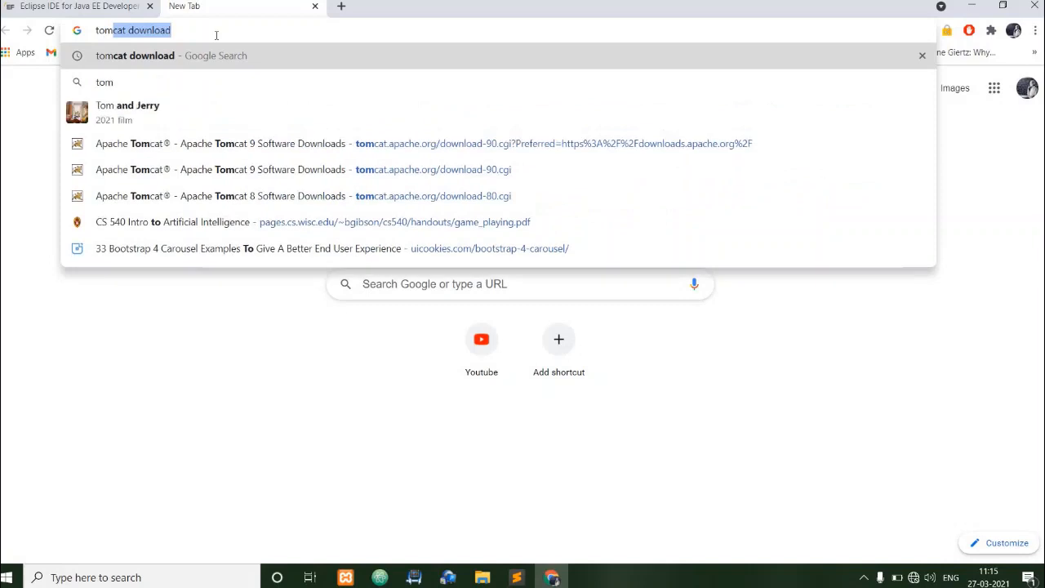
key("Return")
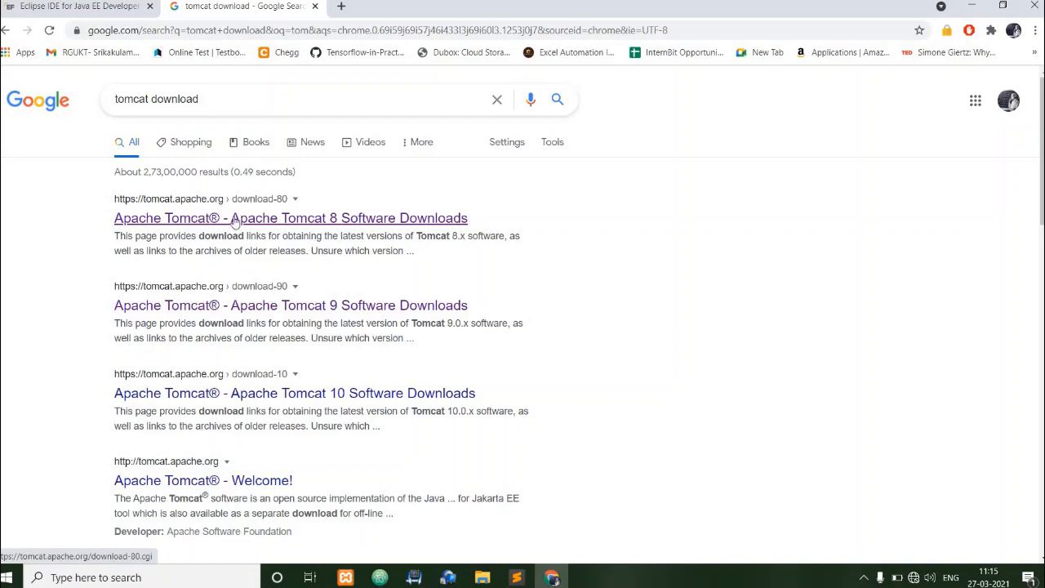
left_click(236, 219)
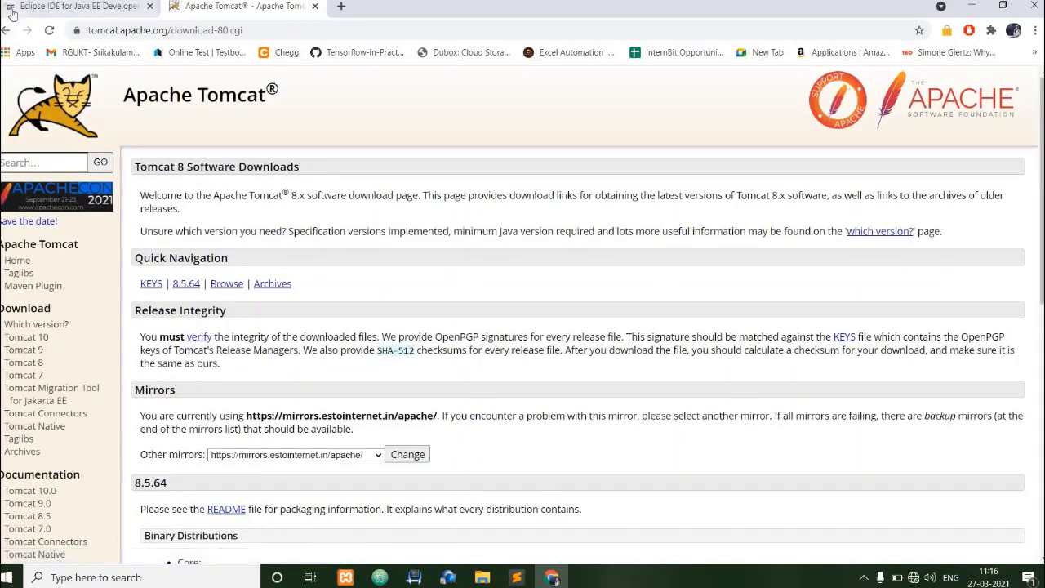
scroll(351, 408, "down", 1)
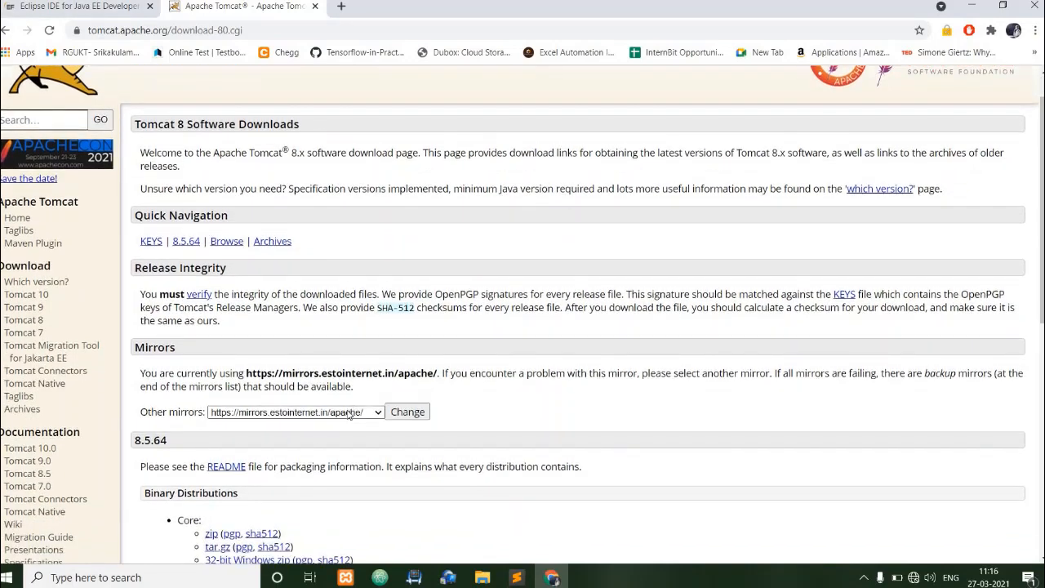
left_click(350, 414)
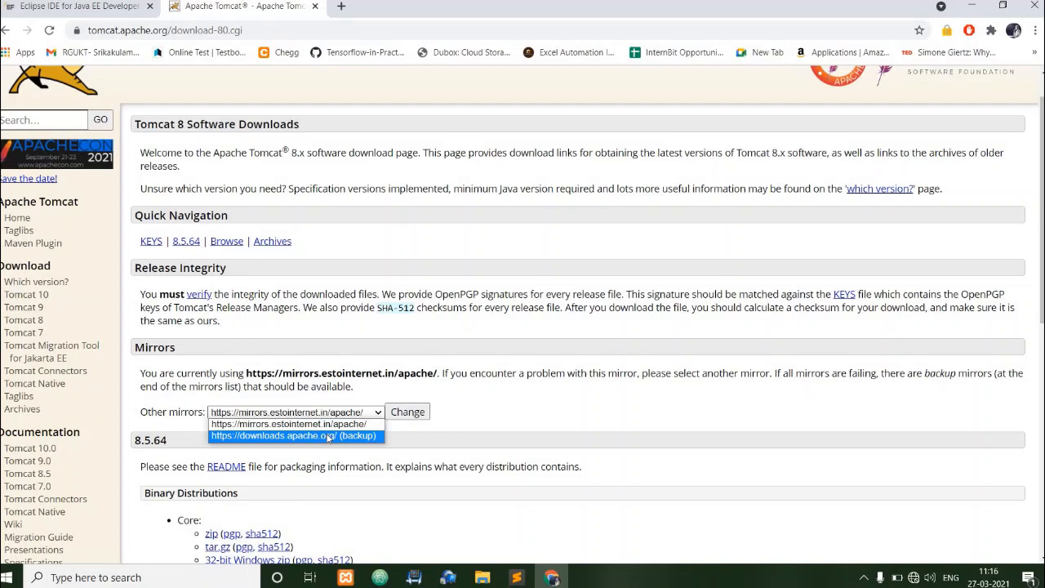
left_click(328, 437)
left_click(402, 418)
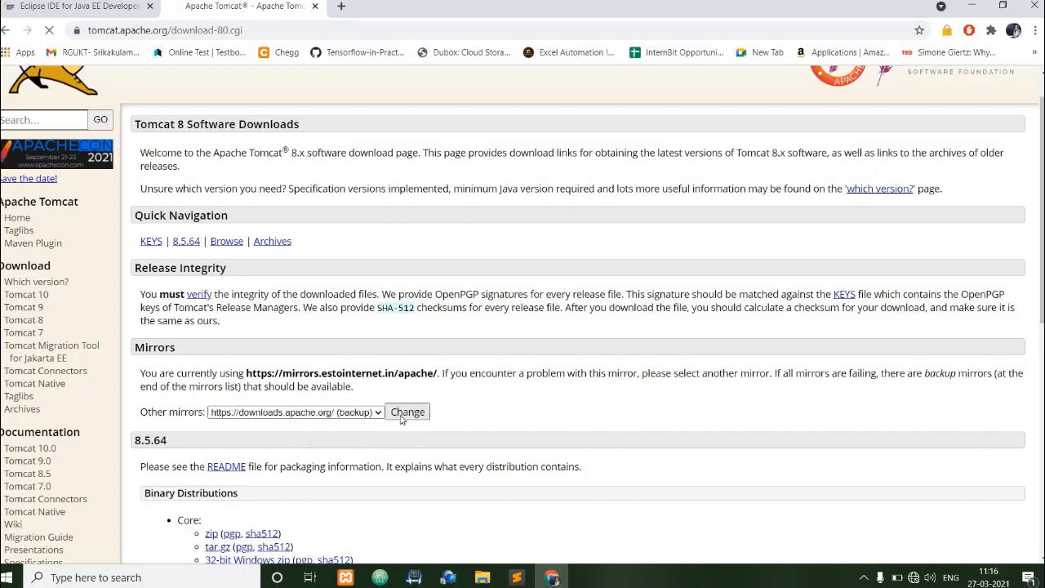
scroll(504, 431, "down", 3)
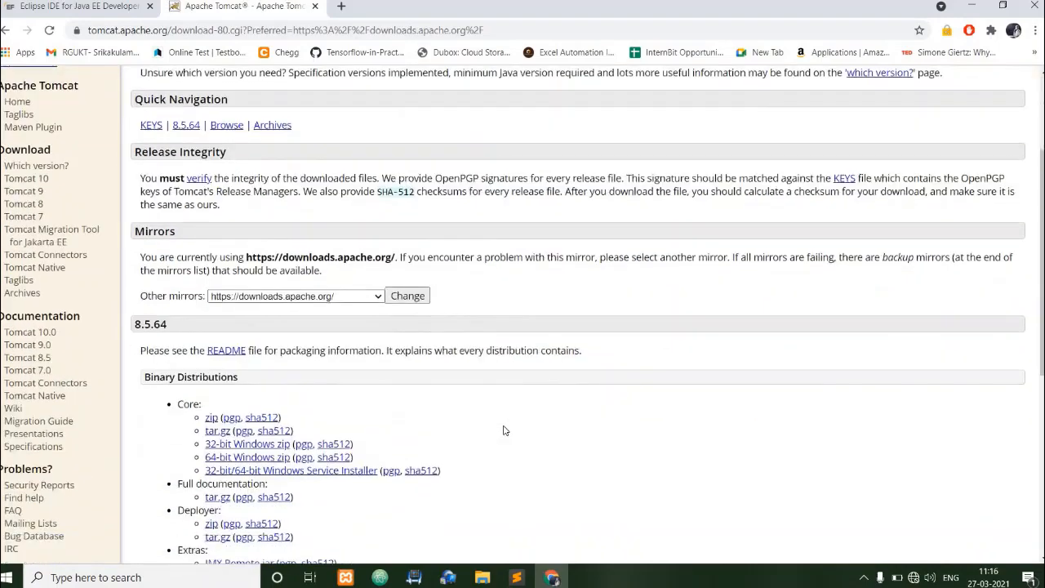
scroll(338, 297, "up", 2)
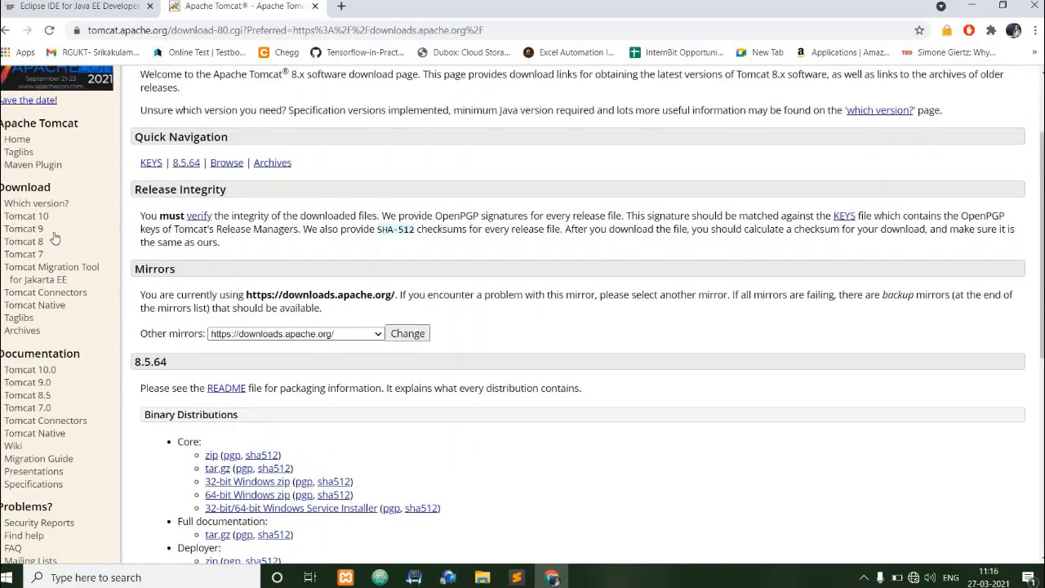
left_click(36, 232)
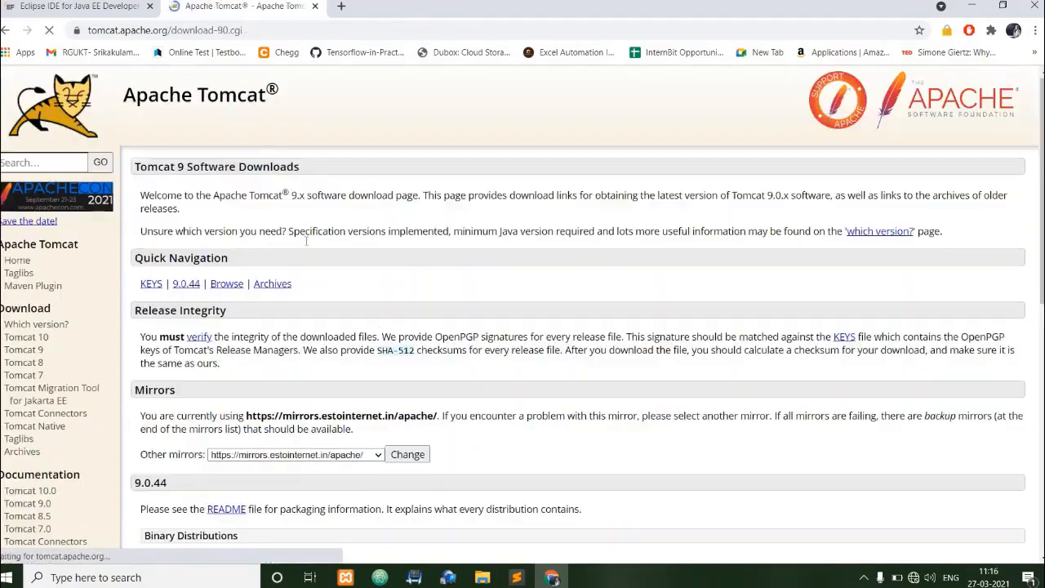
scroll(328, 213, "down", 3)
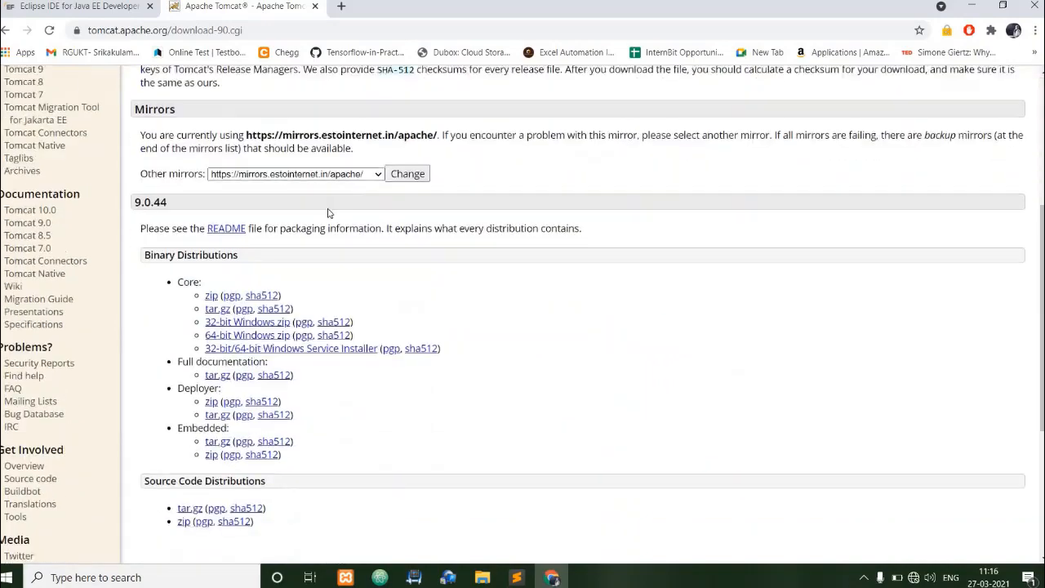
left_click(295, 175)
scroll(325, 230, "up", 3)
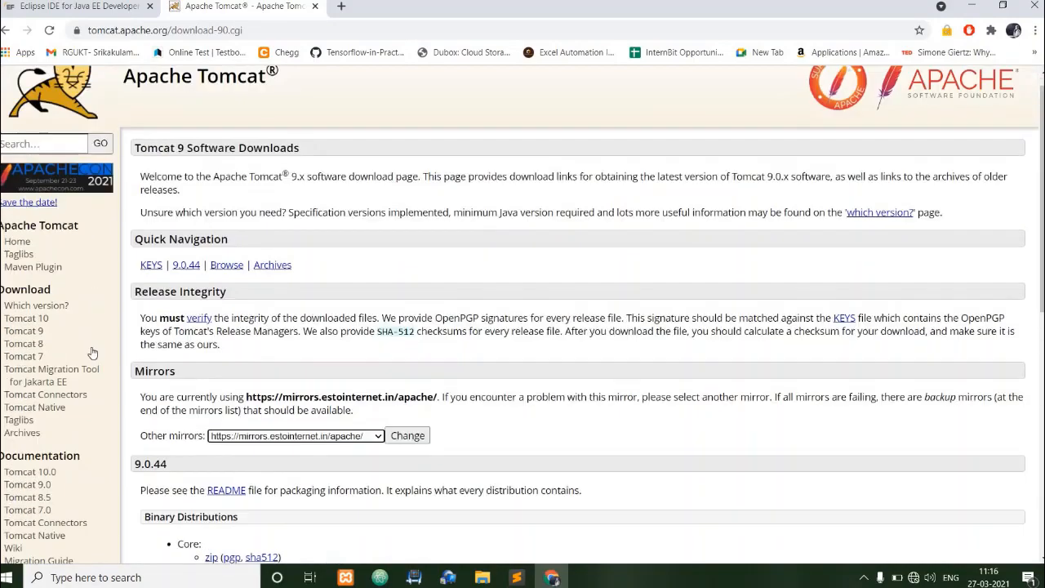
scroll(356, 280, "down", 2)
left_click(353, 277)
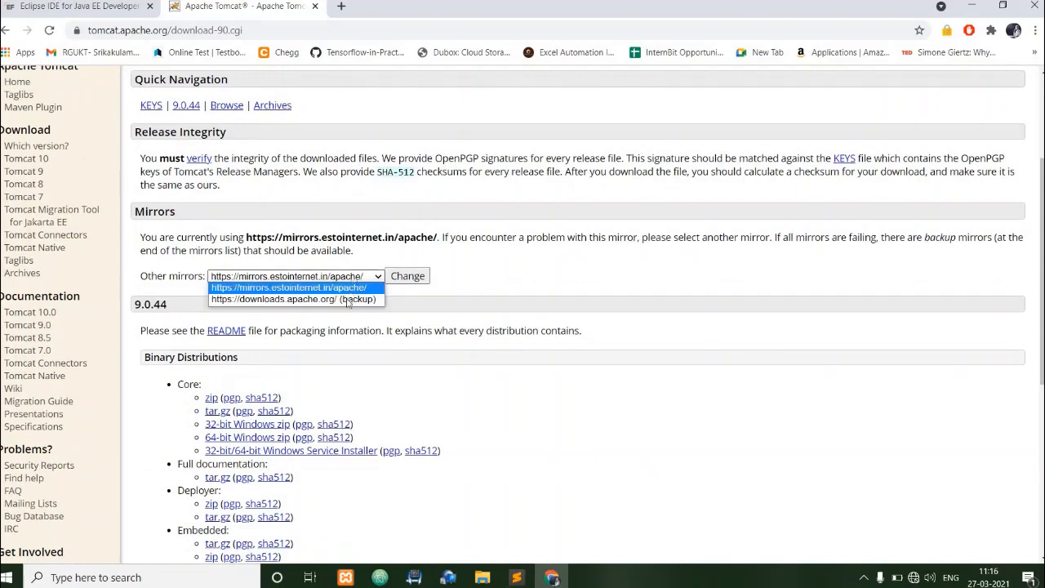
left_click(351, 299)
left_click(408, 277)
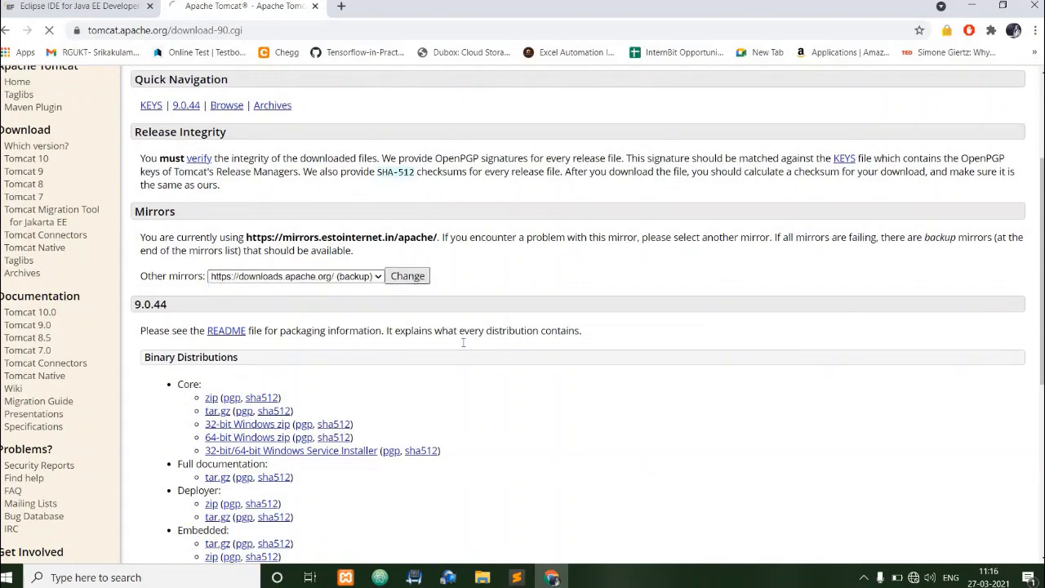
scroll(462, 347, "down", 3)
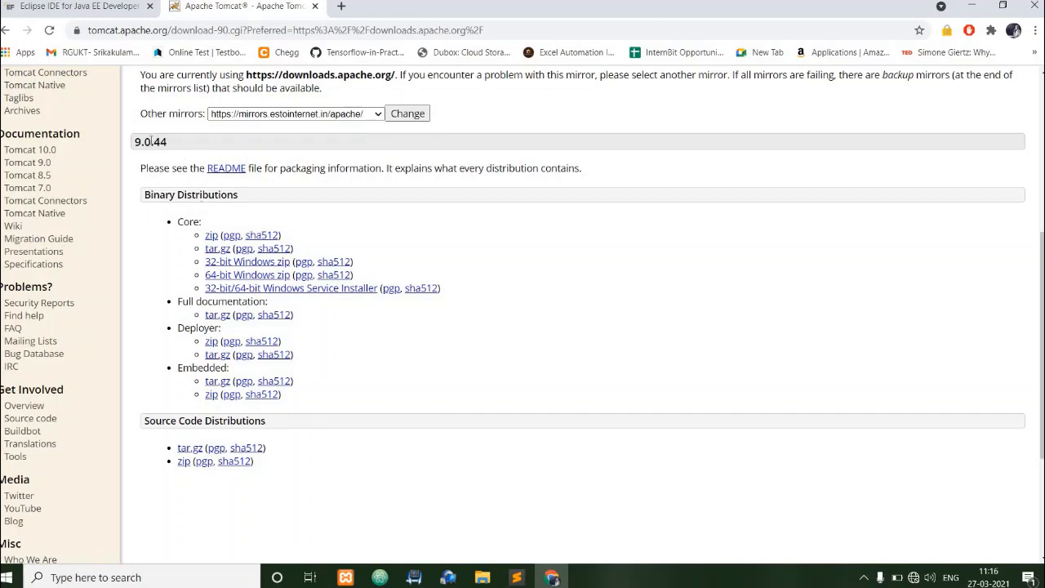
Download the Tomcat 9.0.44 64-bit Windows zip and save it in the SOFTWARES folder on the desktop.
left_click_drag(167, 142, 133, 145)
scroll(265, 285, "up", 1)
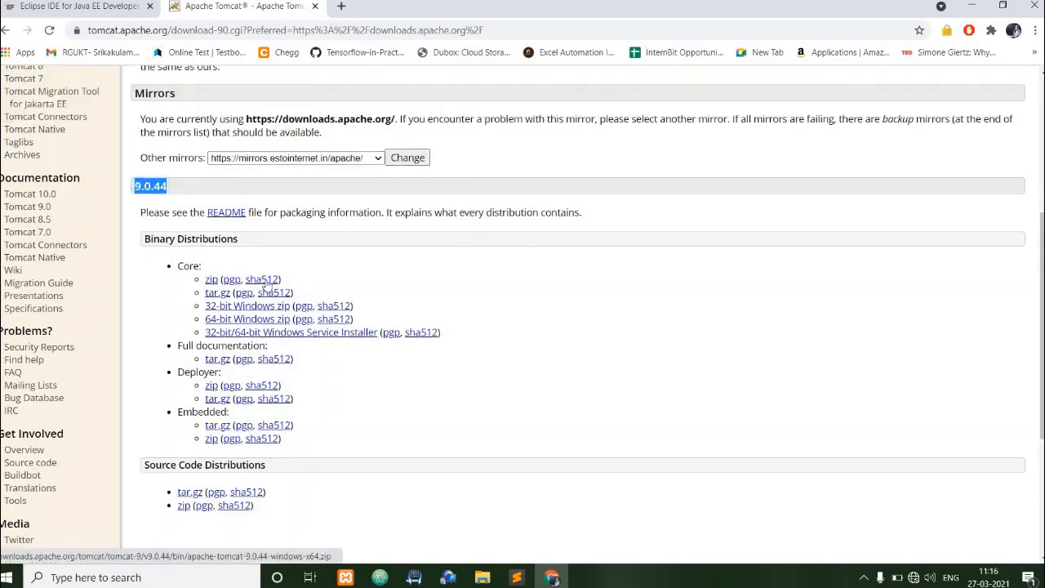
scroll(265, 285, "up", 2)
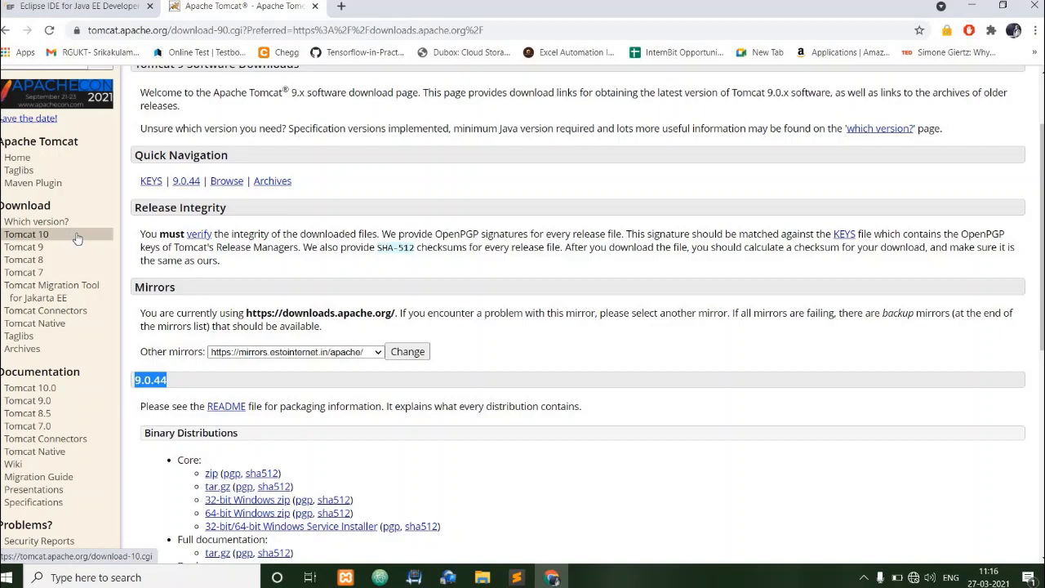
left_click(78, 236)
scroll(224, 262, "down", 4)
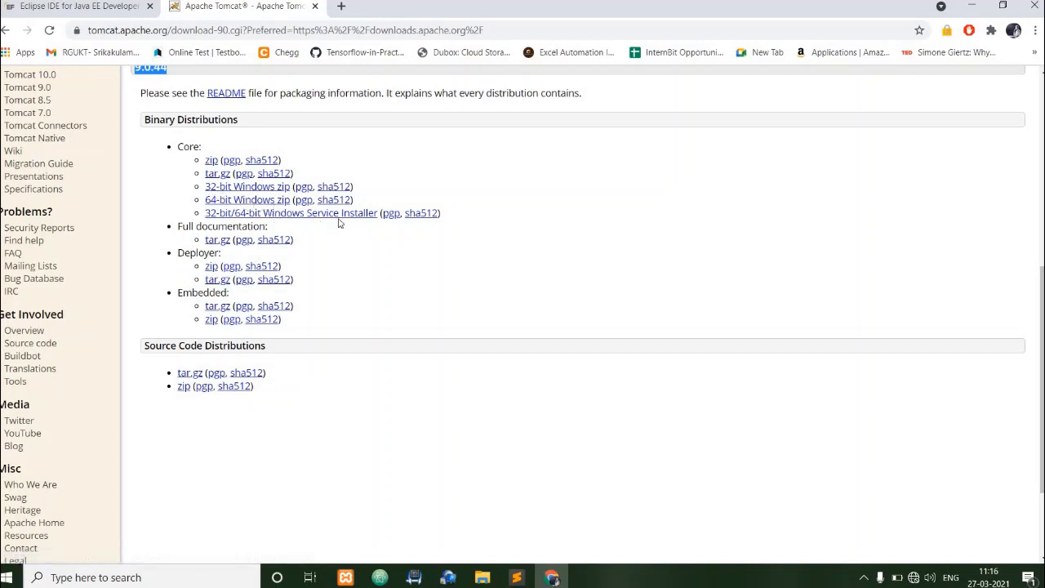
left_click_drag(442, 215, 300, 215)
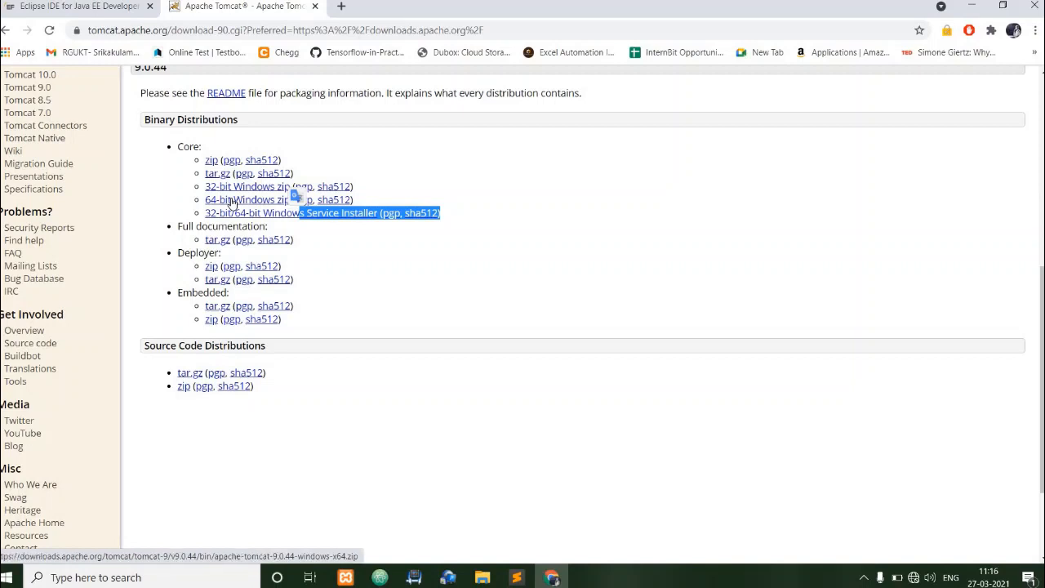
left_click(232, 202)
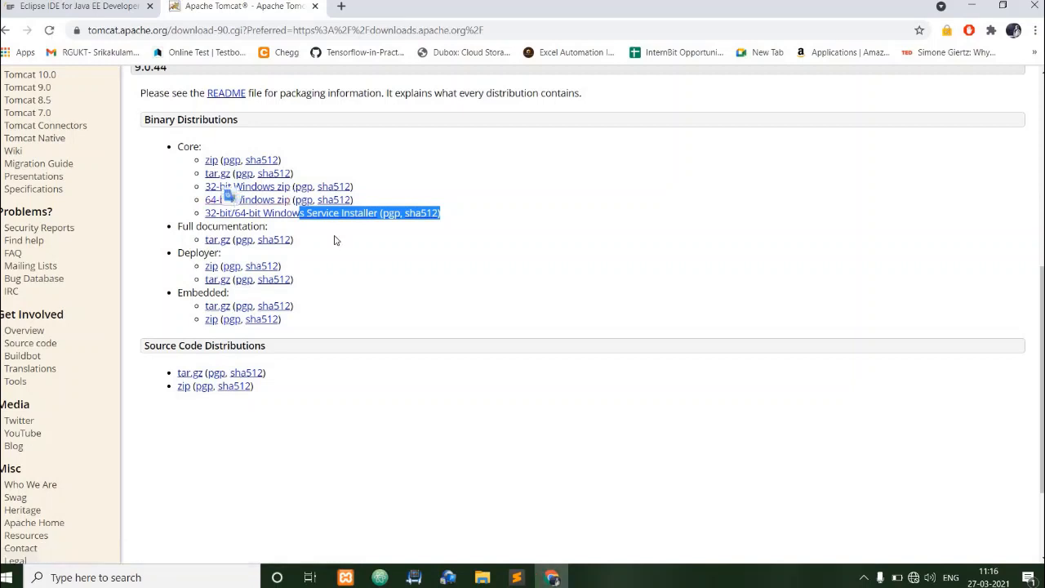
scroll(300, 334, "down", 1)
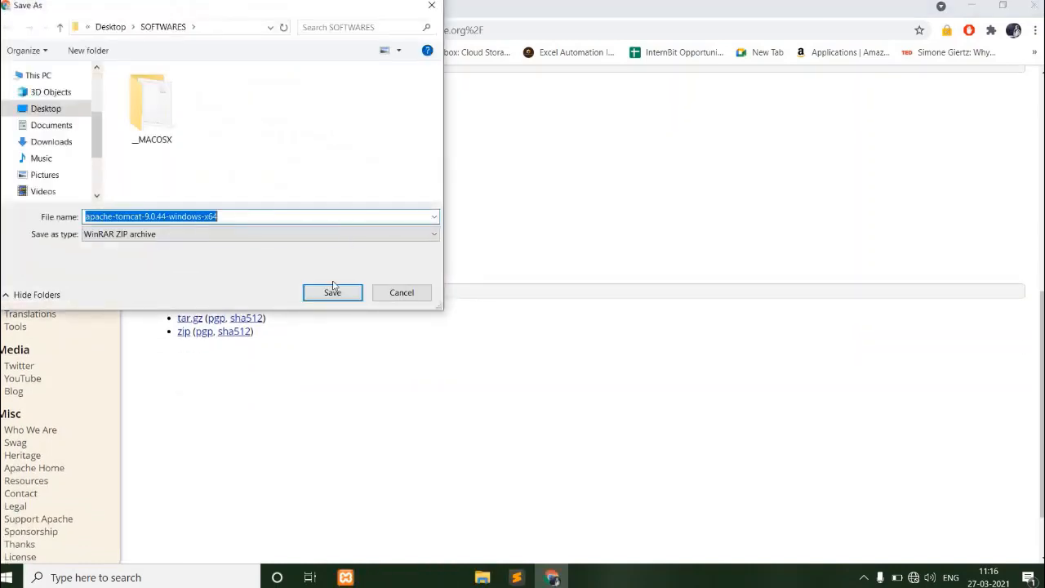
left_click(332, 293)
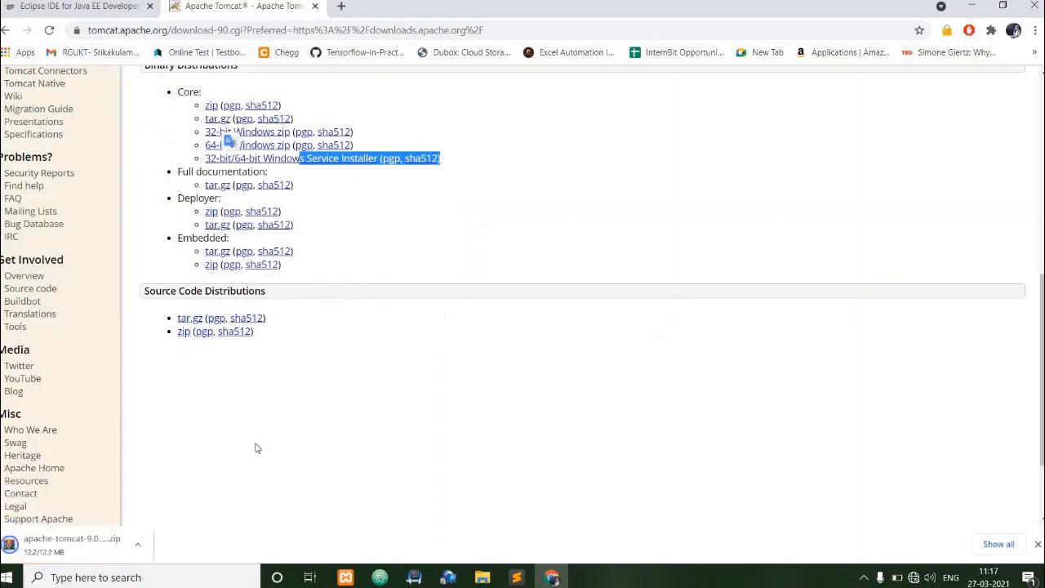
Show the downloaded apache-tomcat-9.0.44-windows-x64 archive in its folder and extract it into the SOFTWARES folder.
left_click(137, 544)
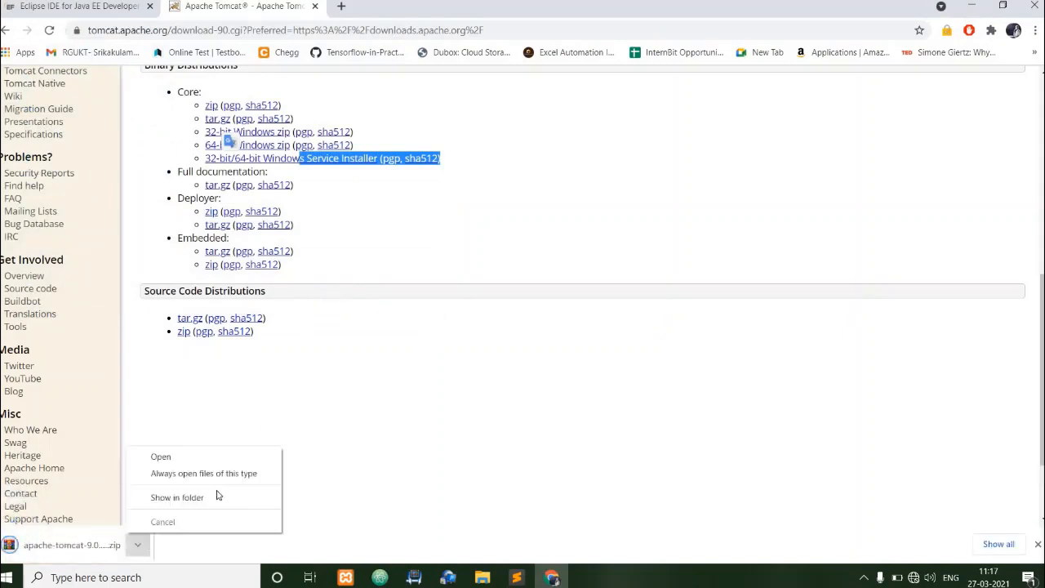
left_click(177, 497)
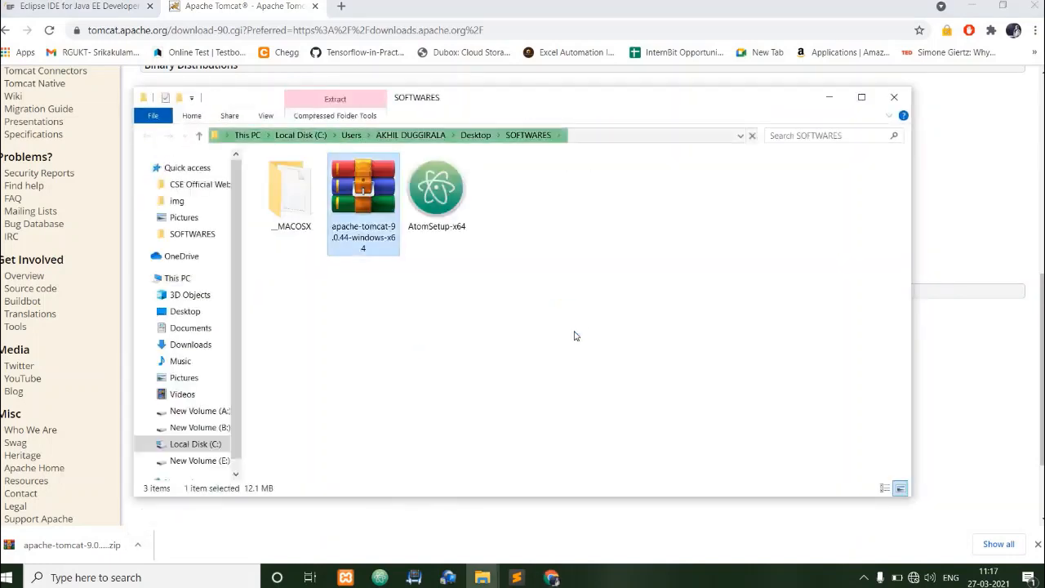
key("shift+F10")
key("Down")
key("Down")
key("Down")
key("Down")
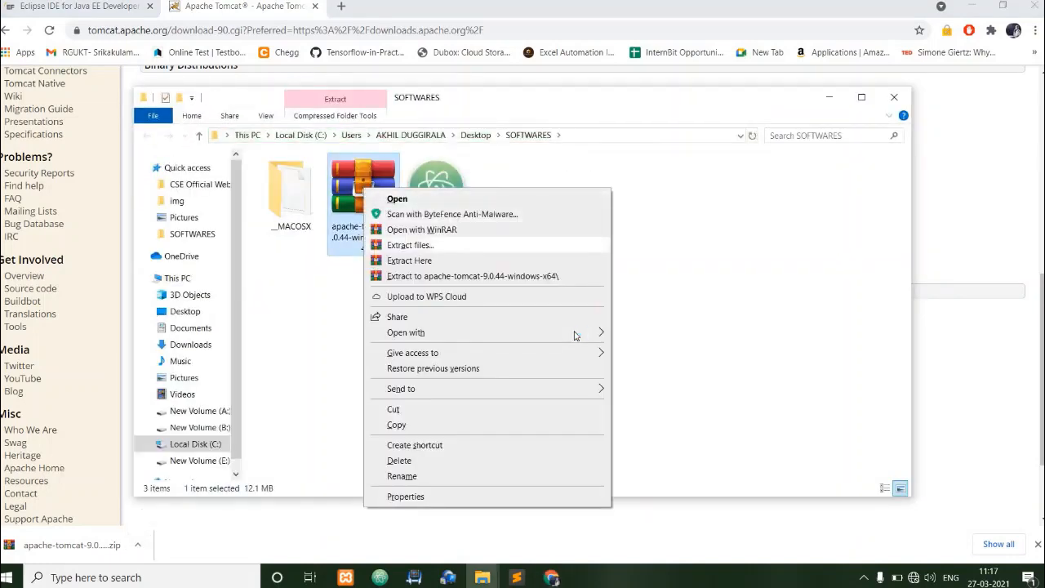
key("Return")
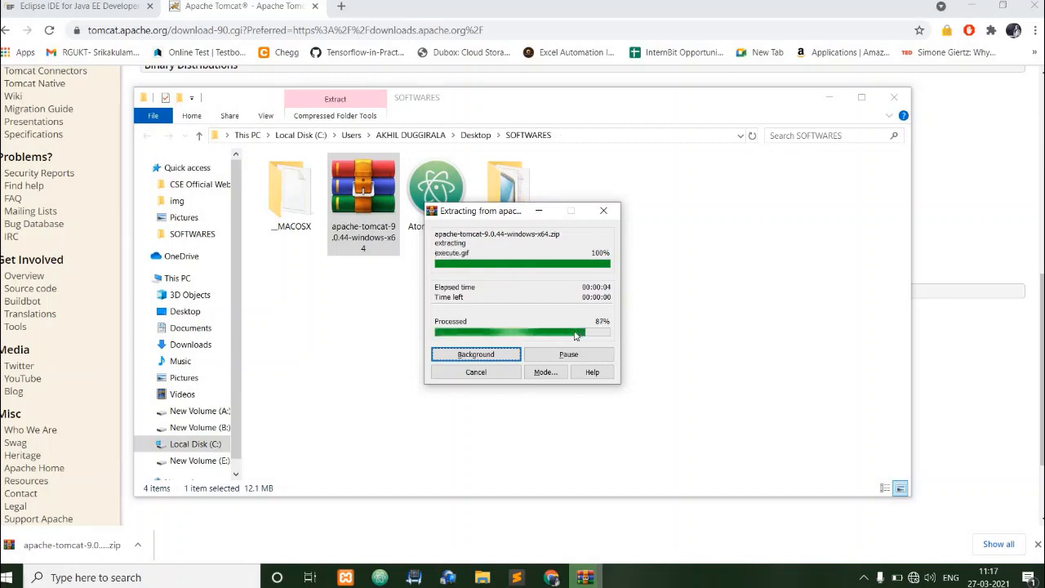
Paste the extracted apache-tomcat-9.0.44 folder into the root of Local Disk (C:).
left_click(516, 225)
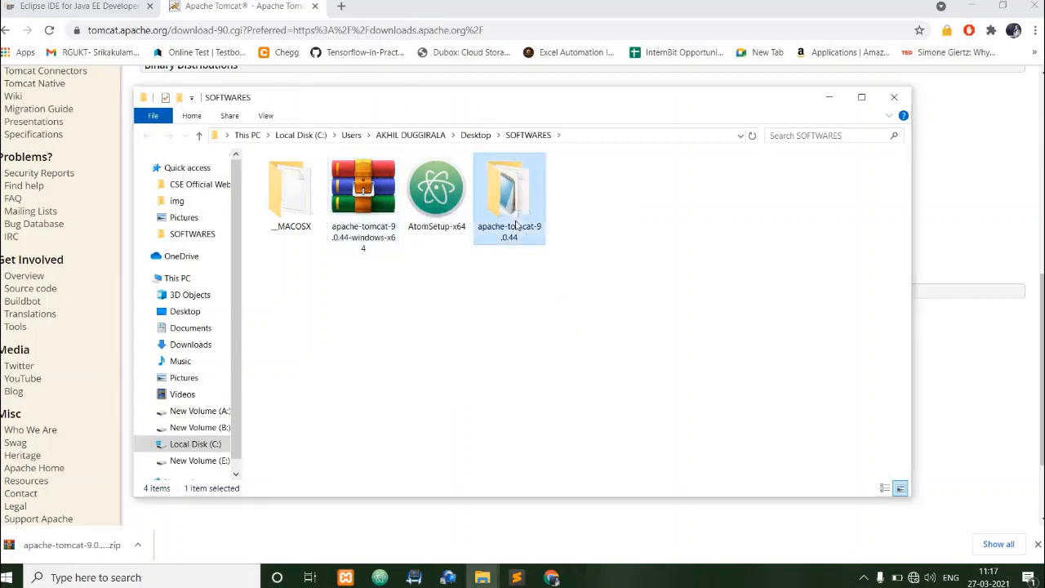
left_click(196, 443)
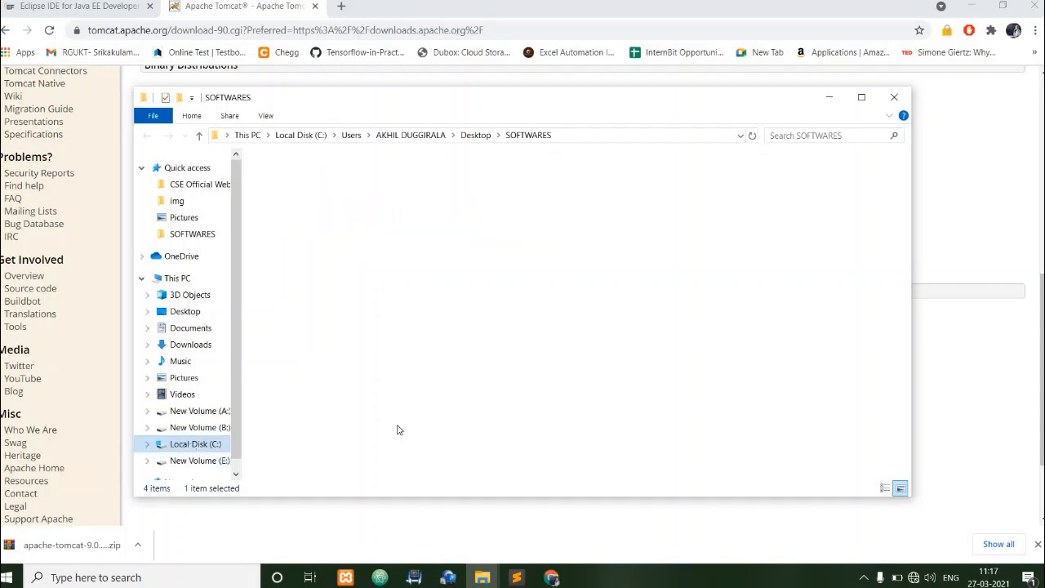
scroll(734, 445, "down", 2)
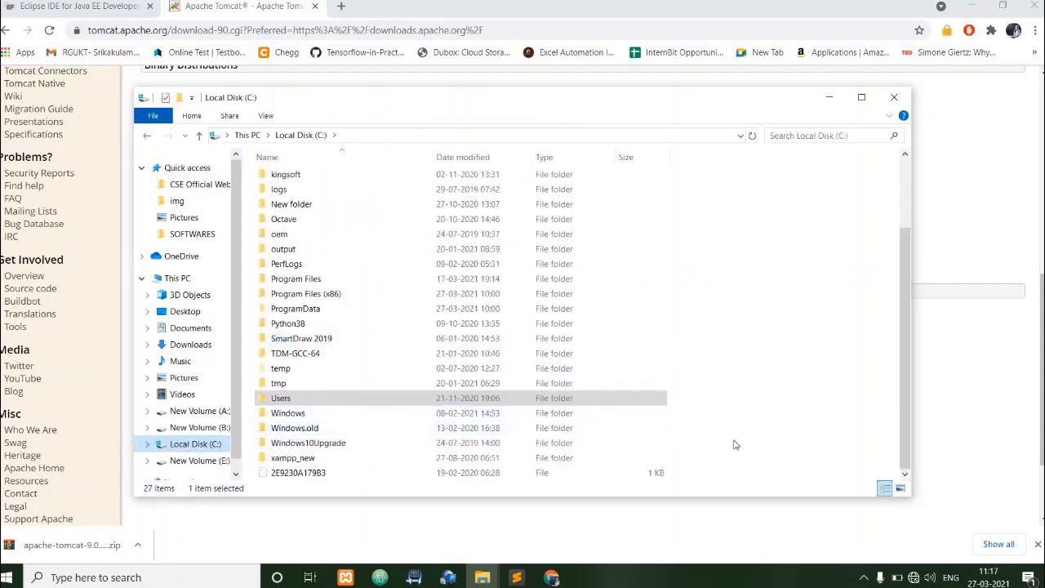
key("ctrl+v")
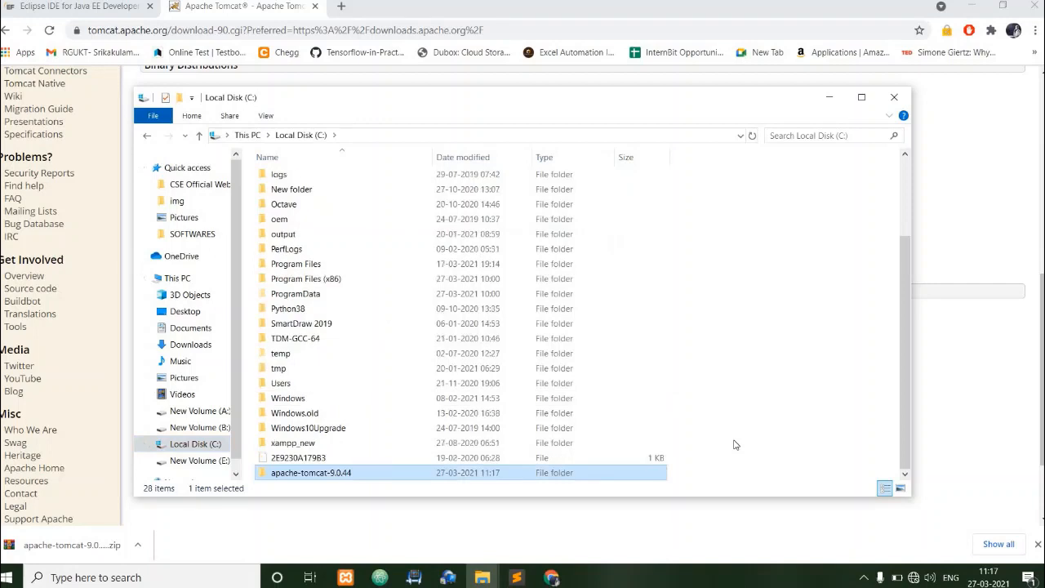
Open the server XML file from the conf folder of C:\apache-tomcat-9.0.44 in Notepad.
double_click(488, 475)
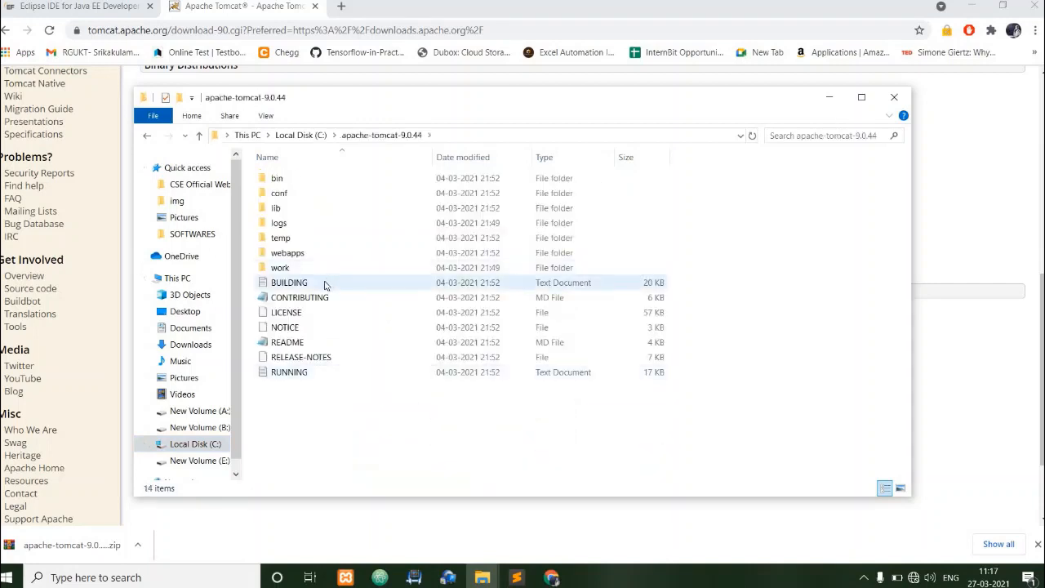
double_click(331, 201)
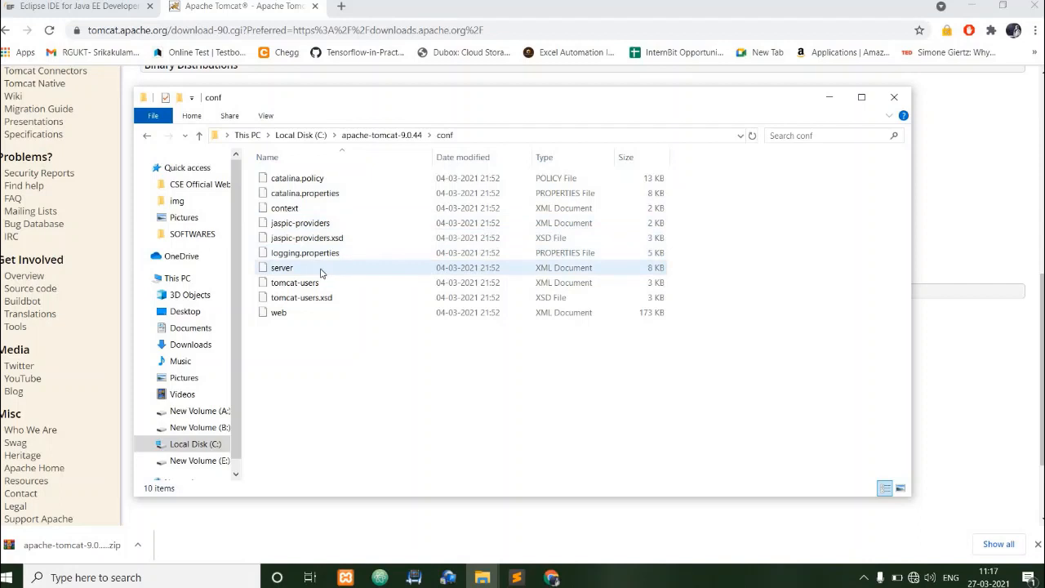
left_click(321, 272)
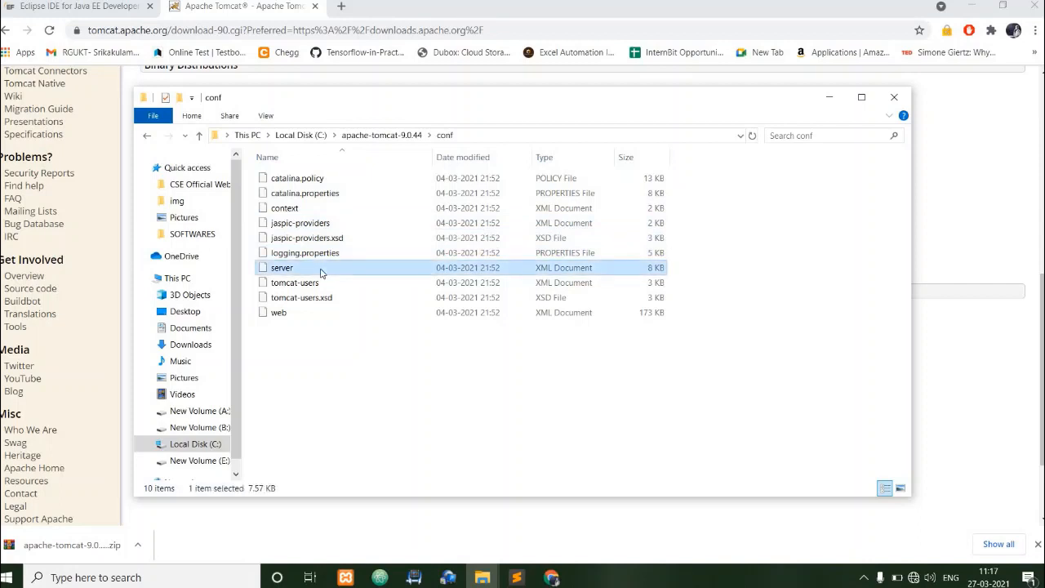
right_click(321, 272)
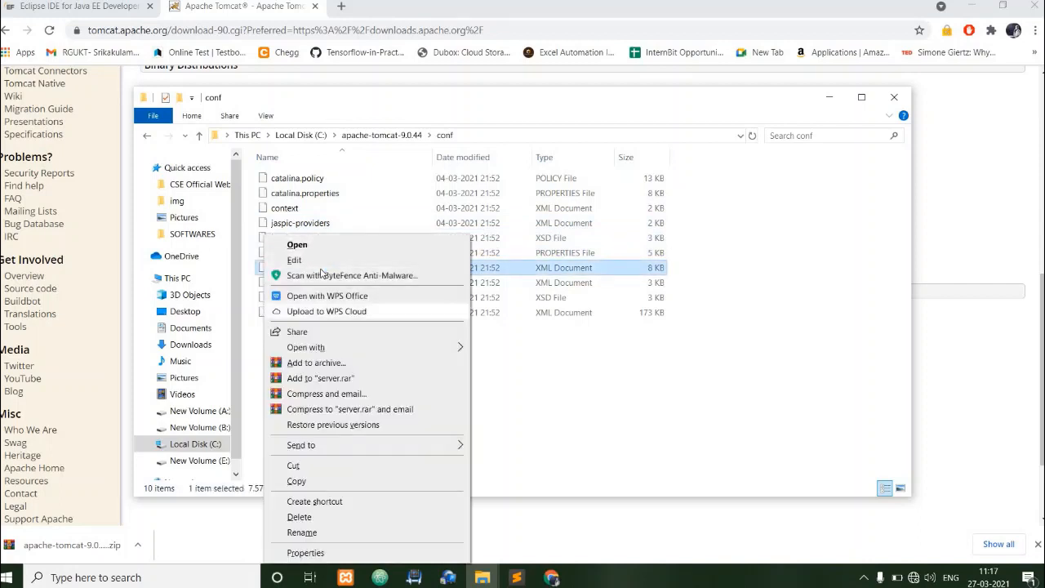
mouse_move(458, 347)
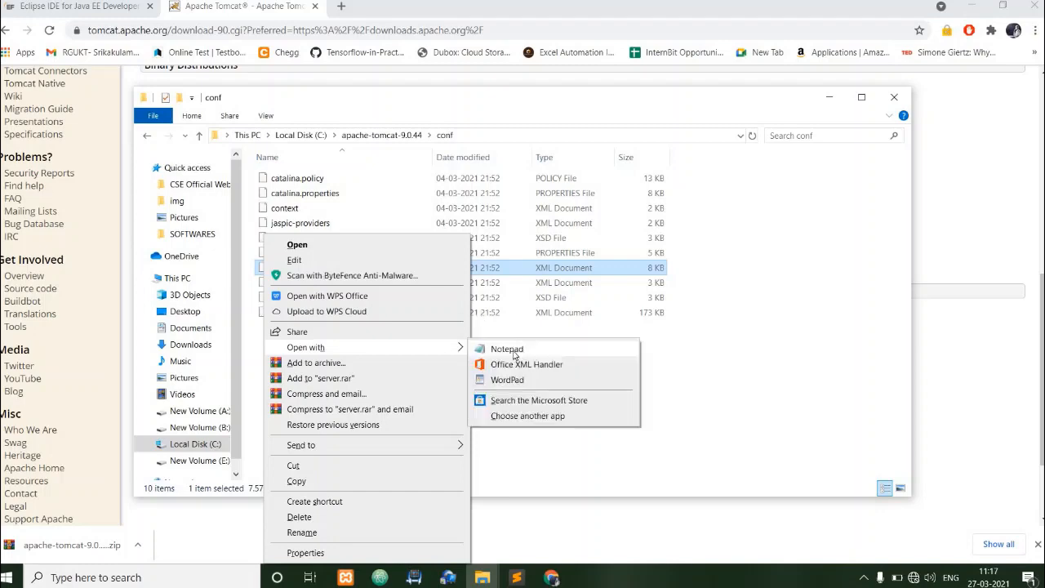
left_click(508, 349)
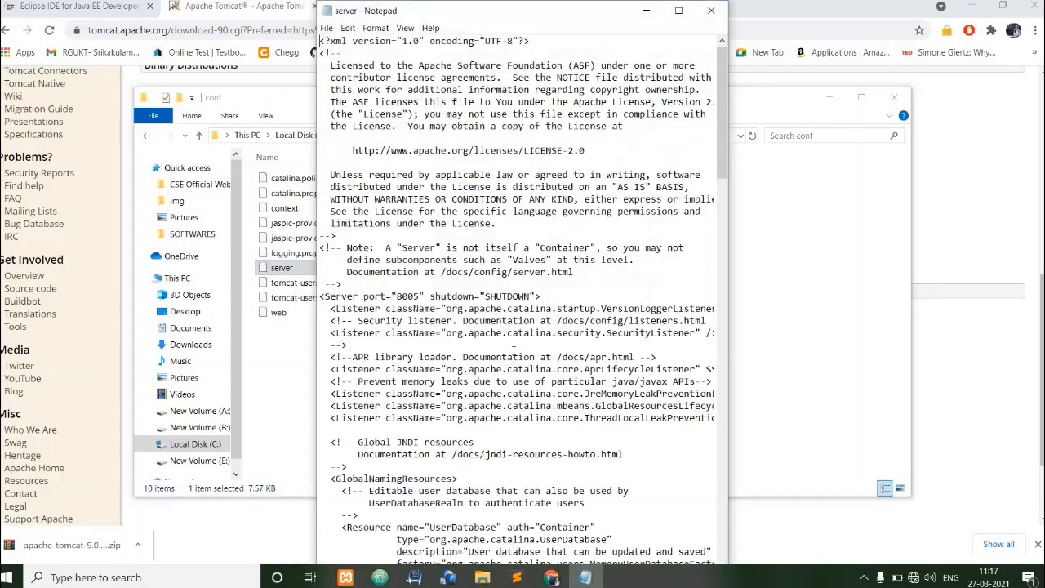
Search the server file for the first "<Connector" entry.
key("ctrl+f")
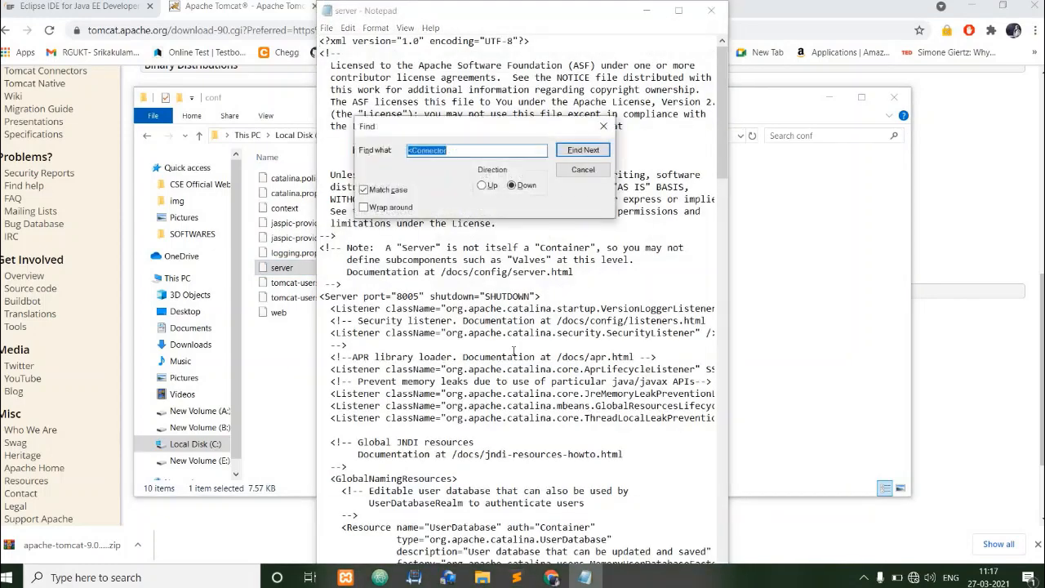
key("End")
key("Return")
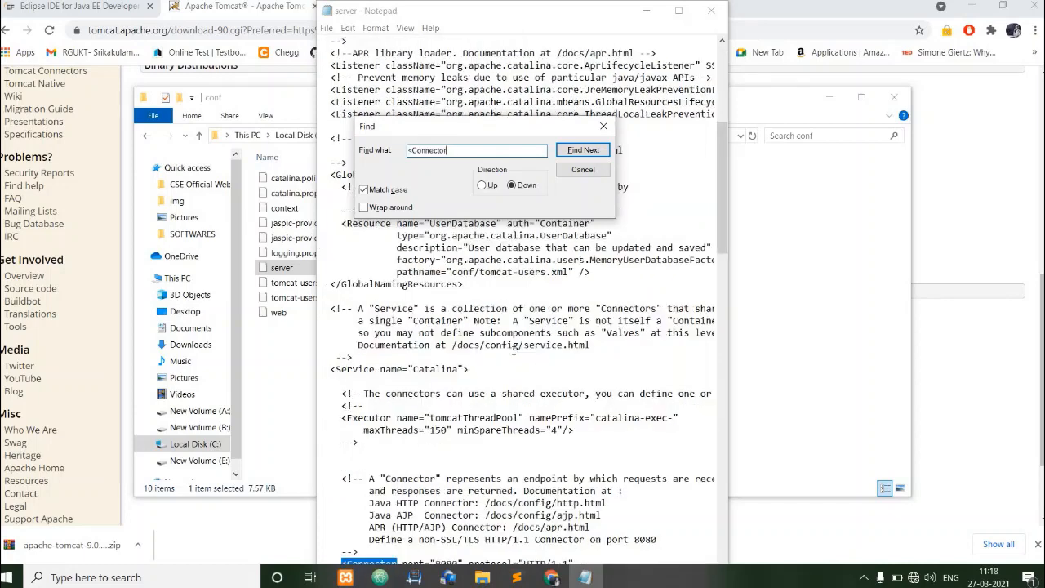
left_click(604, 126)
scroll(563, 393, "down", 2)
scroll(564, 394, "down", 1)
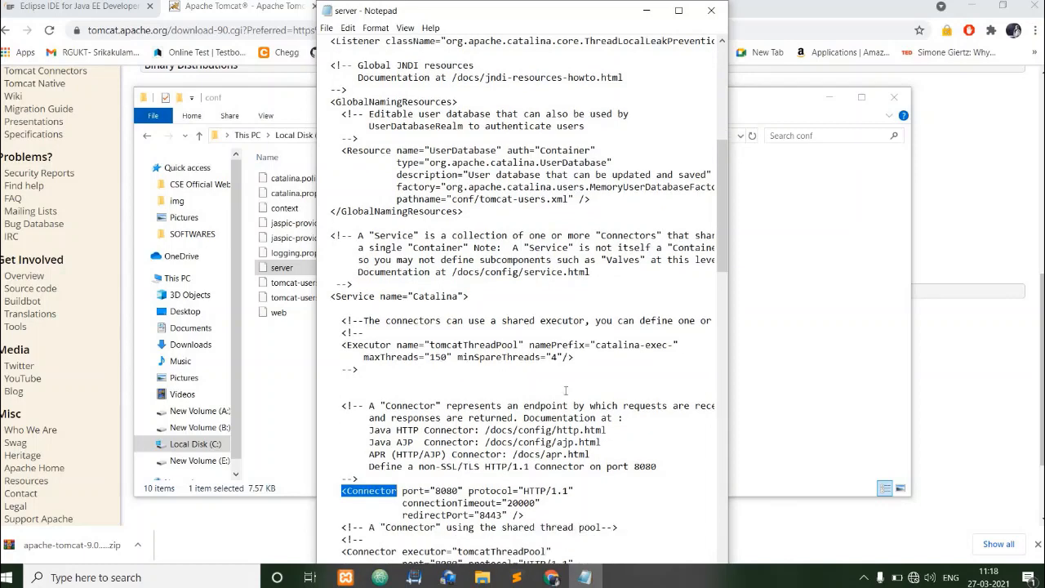
scroll(554, 450, "down", 1)
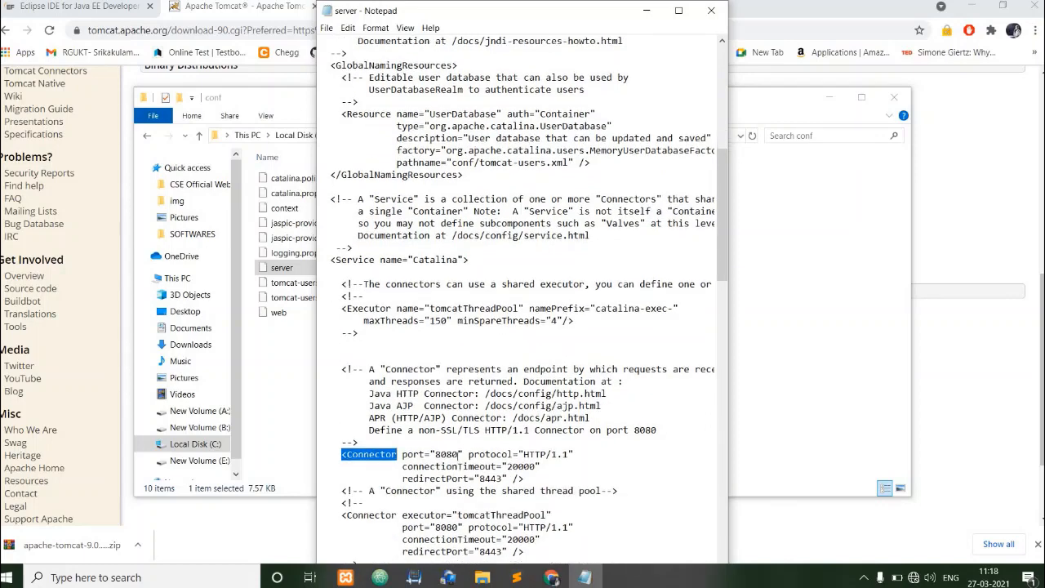
Set the port of the first HTTP/1.1 Connector to 2020, then save and close the server file.
double_click(450, 457)
left_click(457, 454)
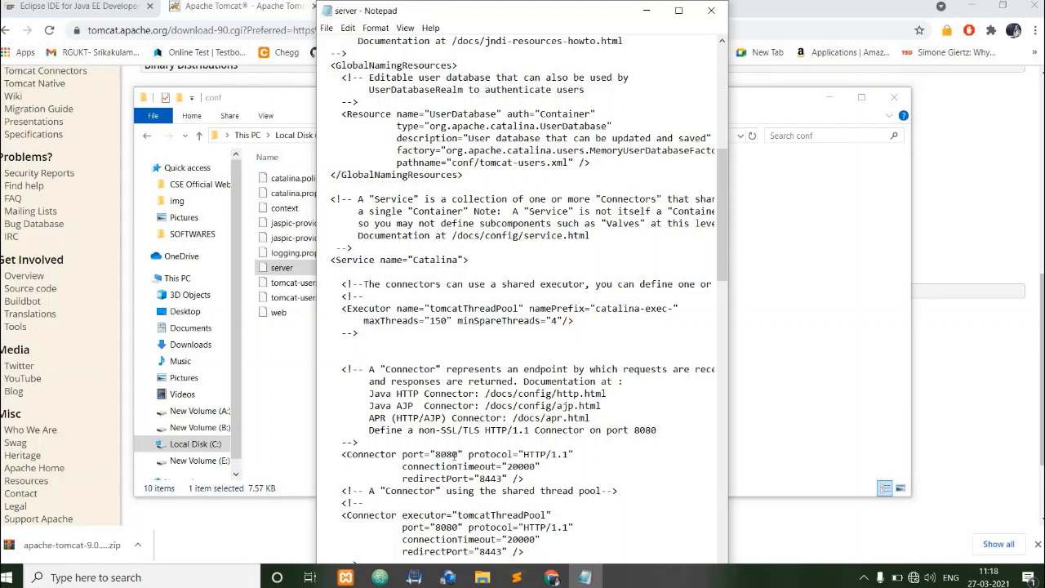
key("BackSpace")
key("BackSpace")
key("BackSpace")
key("BackSpace")
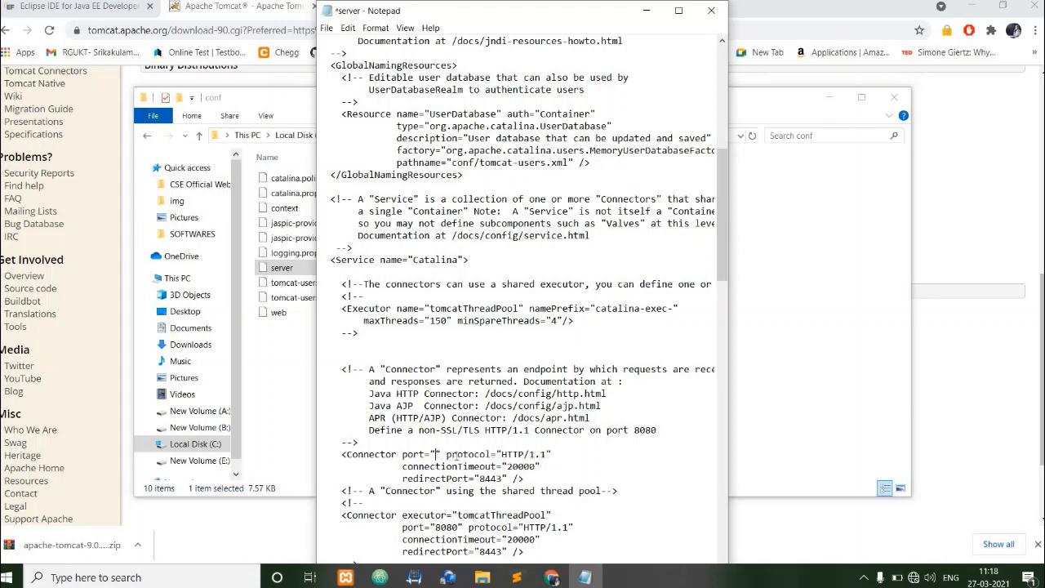
type("2020")
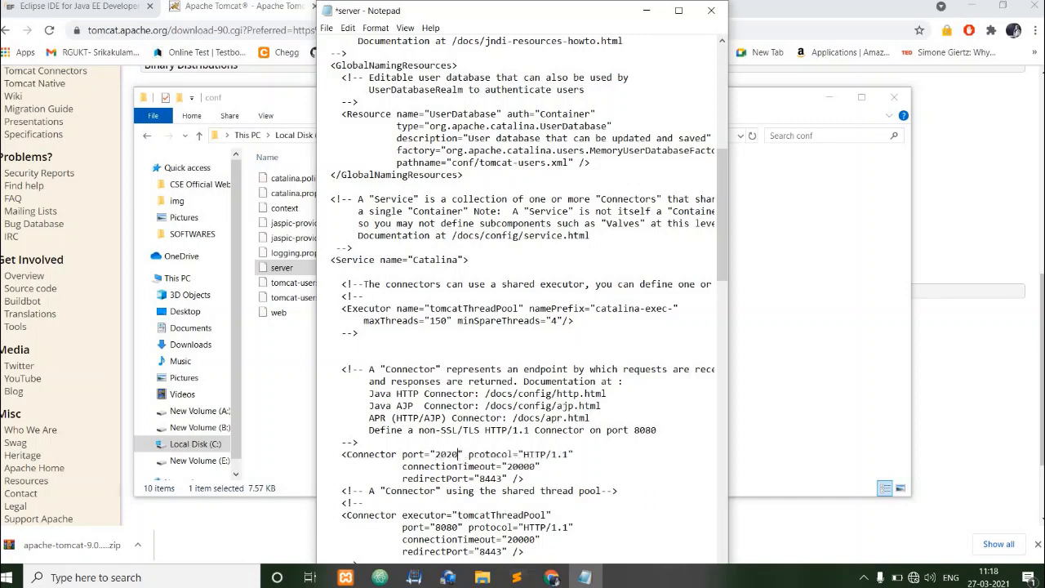
key("ctrl+s")
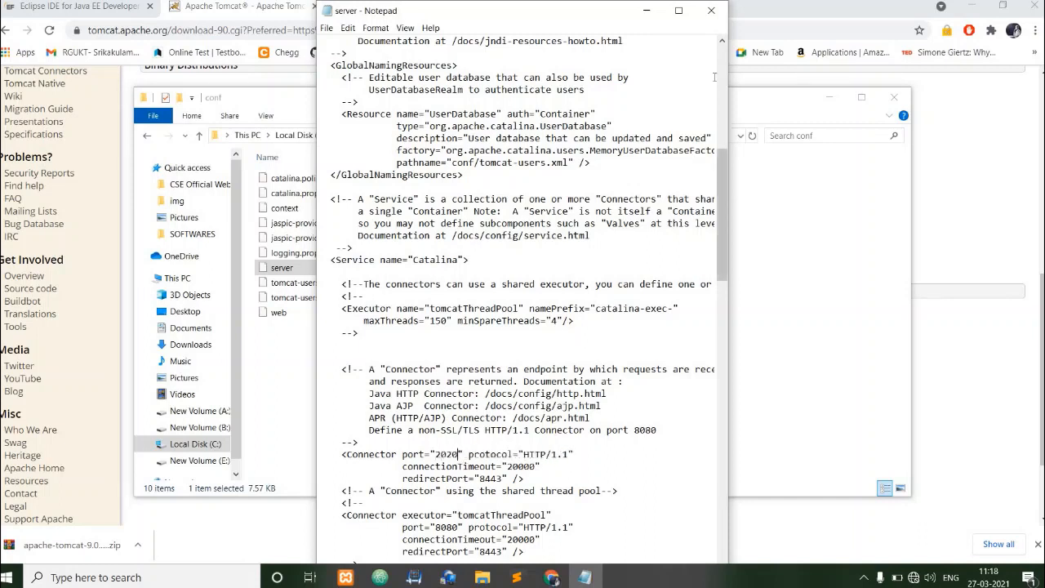
left_click(711, 16)
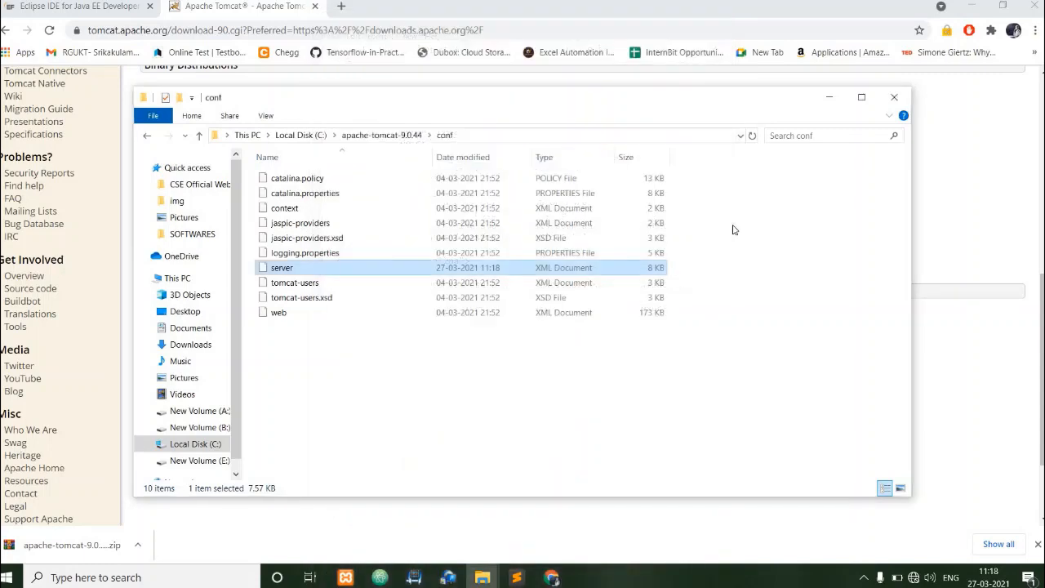
Go back up to the Local Disk (C:) root and close the File Explorer window.
key("alt+Up")
key("alt+Up")
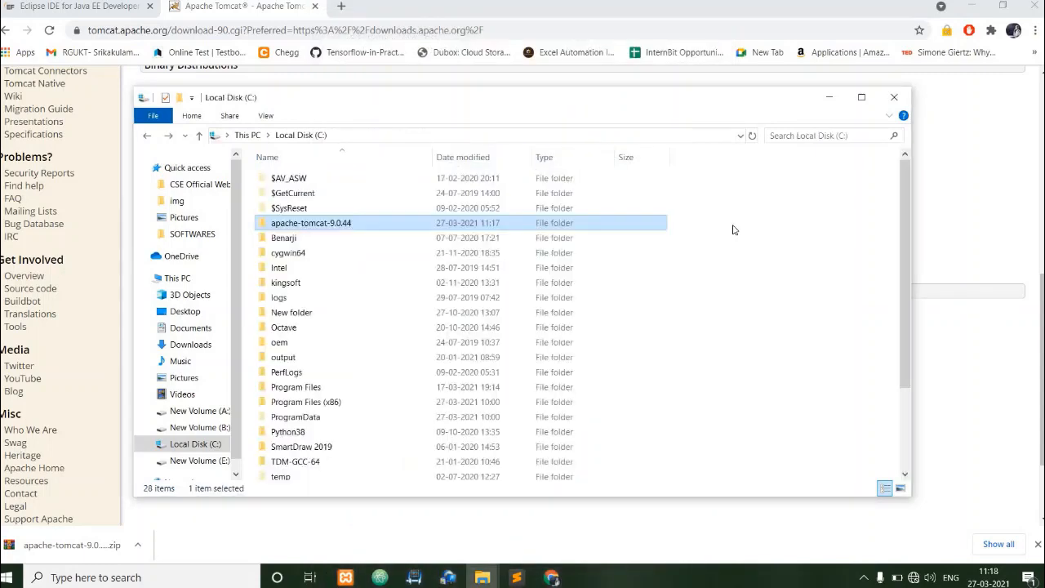
left_click(894, 98)
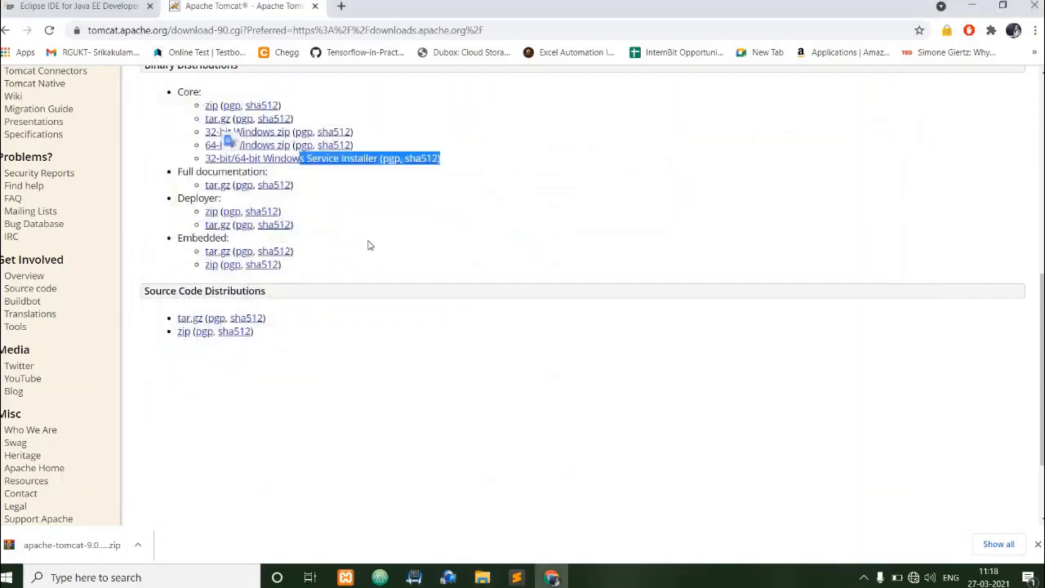
Review the Eclipse IDE for Java EE Developers page and the Tomcat 9 downloads page again.
scroll(368, 245, "up", 7)
left_click(81, 6)
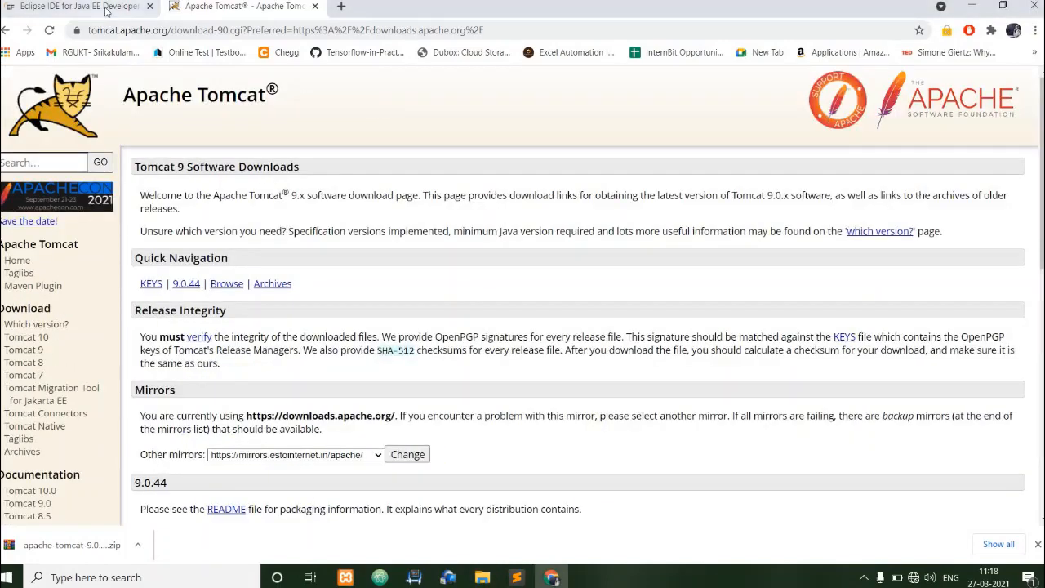
left_click_drag(386, 317, 201, 258)
left_click(303, 282)
left_click(258, 8)
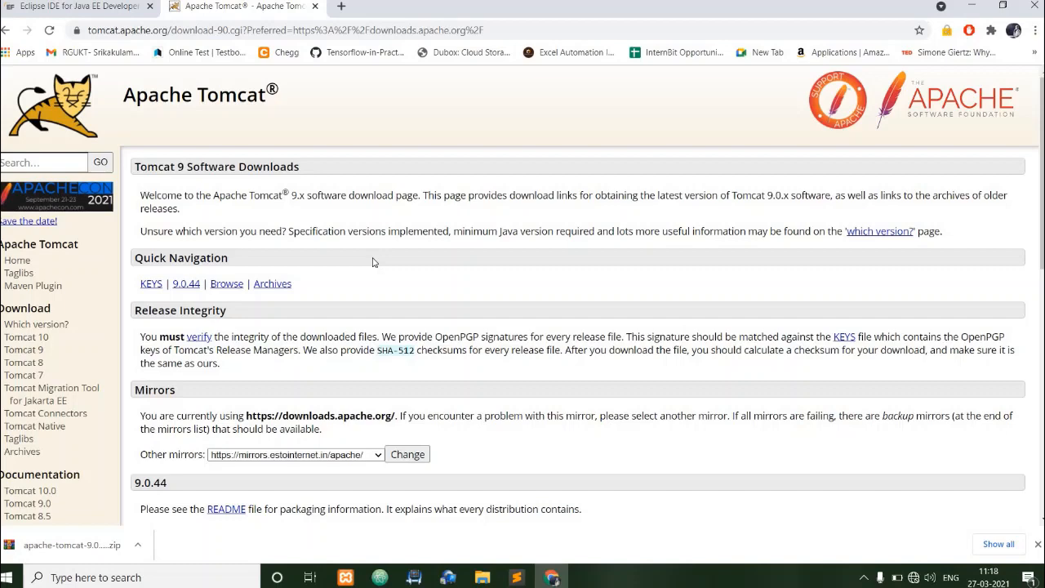
scroll(373, 262, "down", 2)
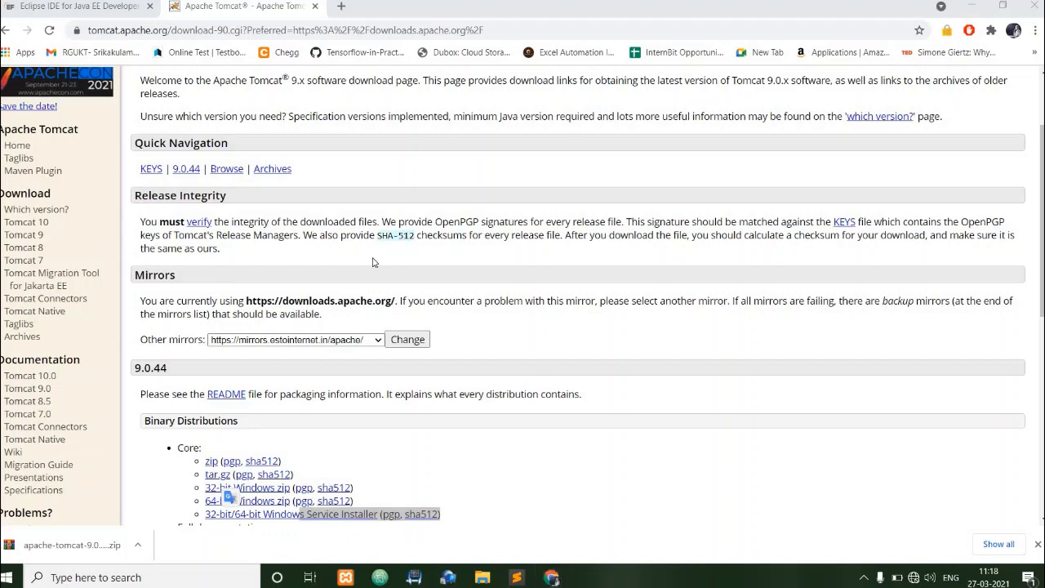
Search for "jee" and try to launch Eclipse Jee 2019-06.
key("super")
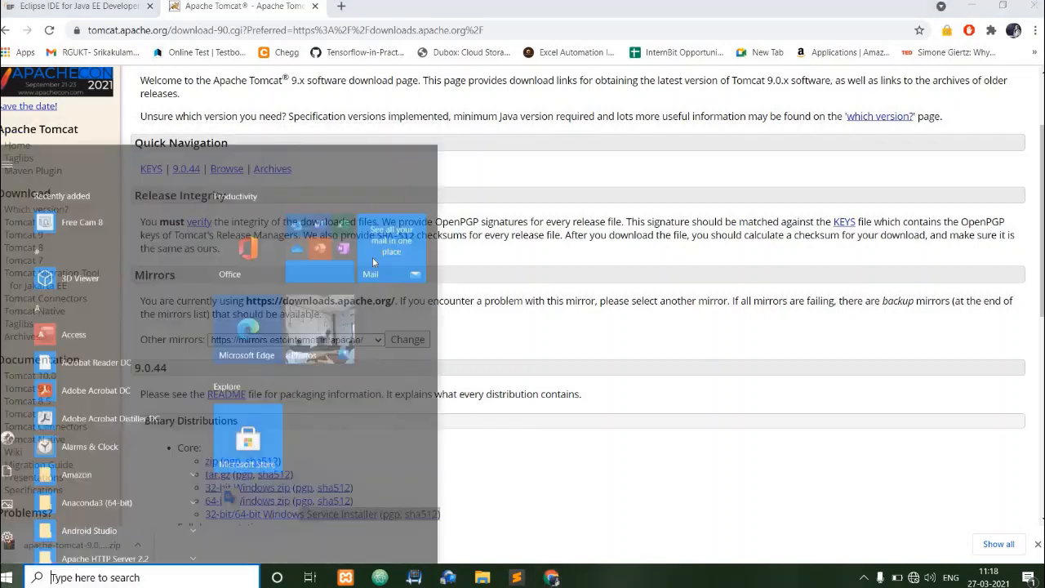
type("jee")
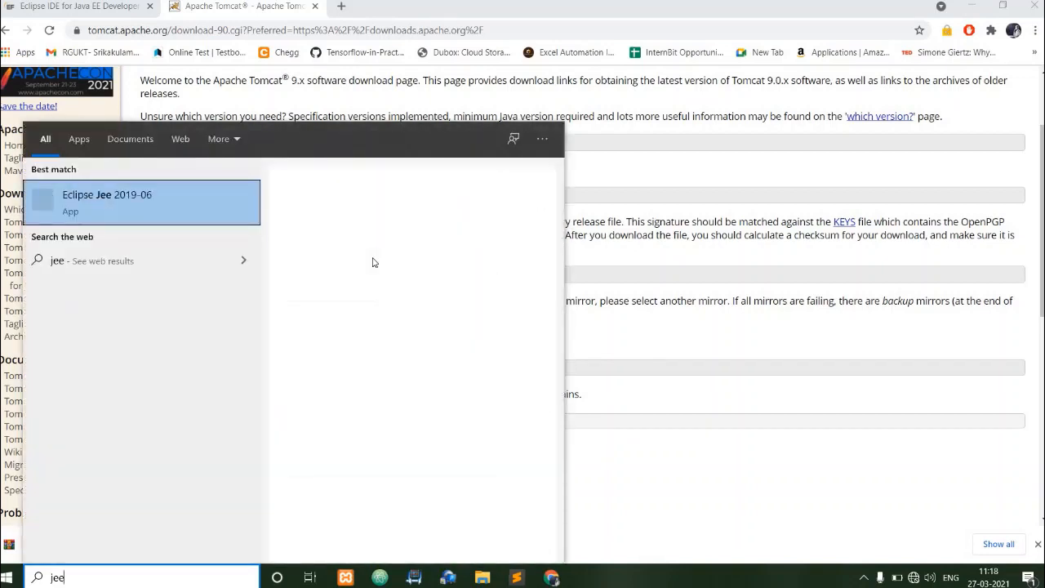
key("BackSpace")
key("BackSpace")
key("BackSpace")
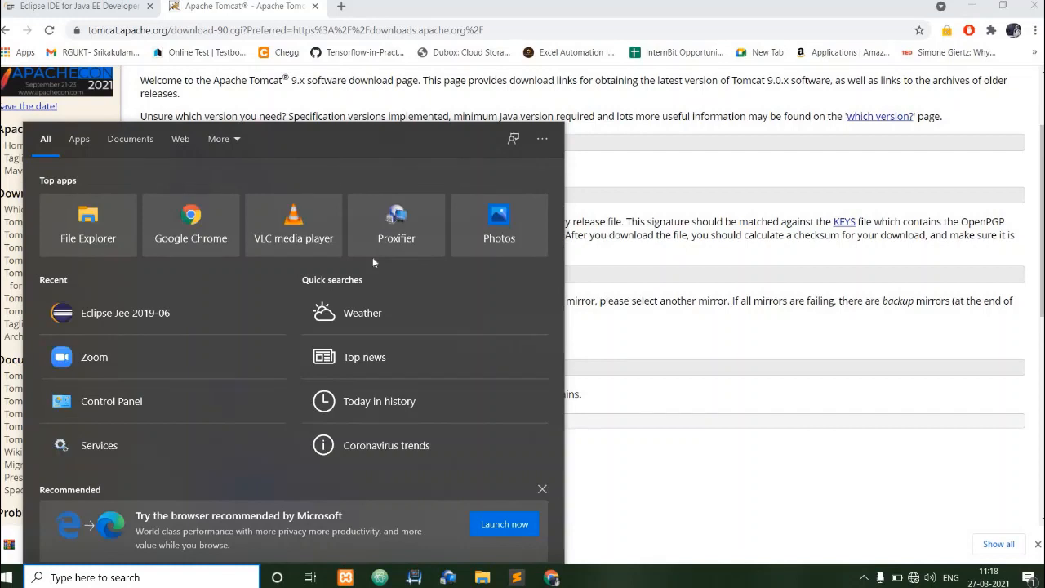
type("jee")
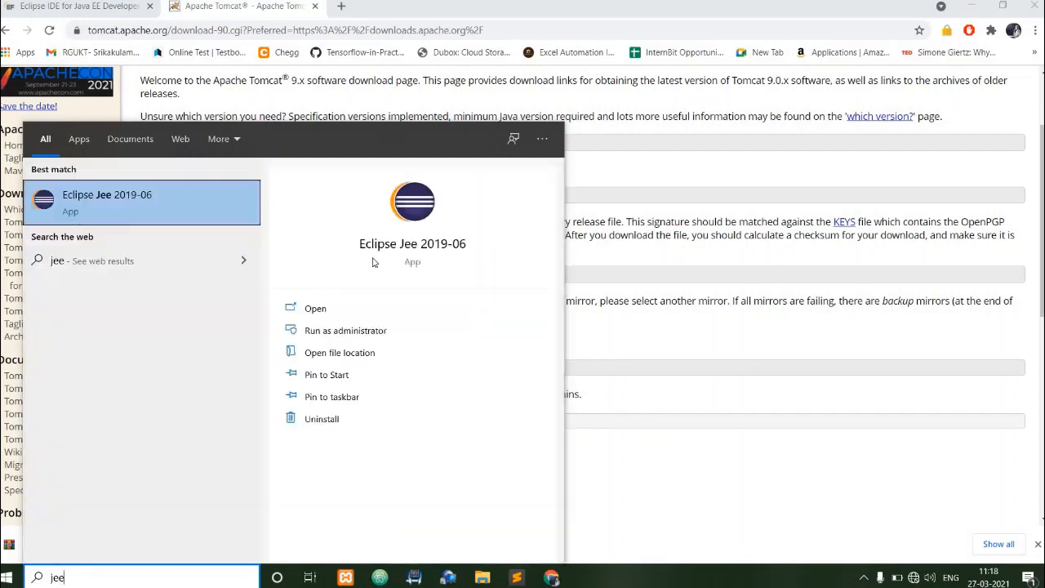
key("Return")
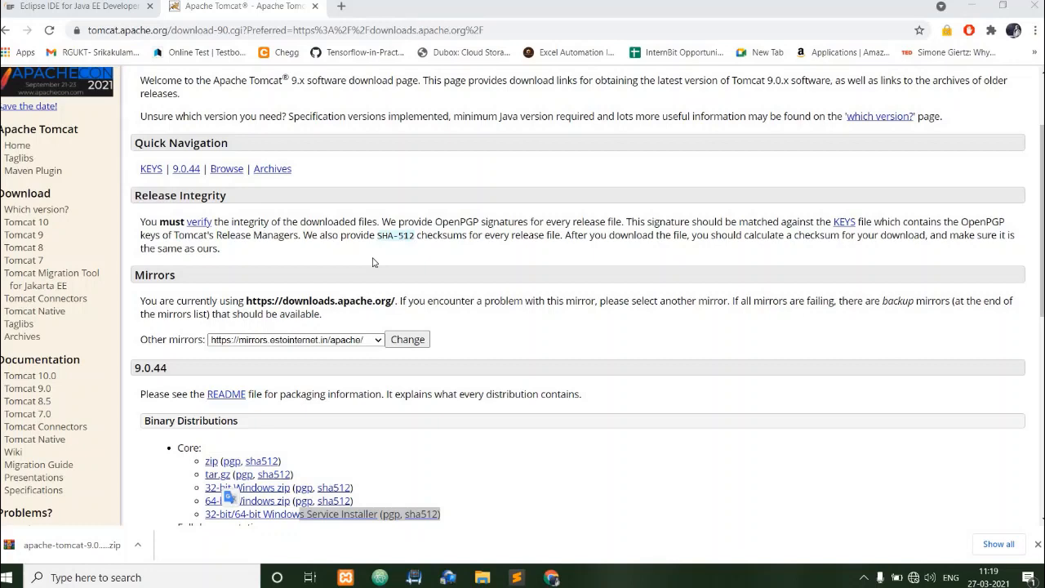
Close the Tomcat and Eclipse download pages in the browser and launch Eclipse Jee 2019-06 from the desktop.
left_click(315, 7)
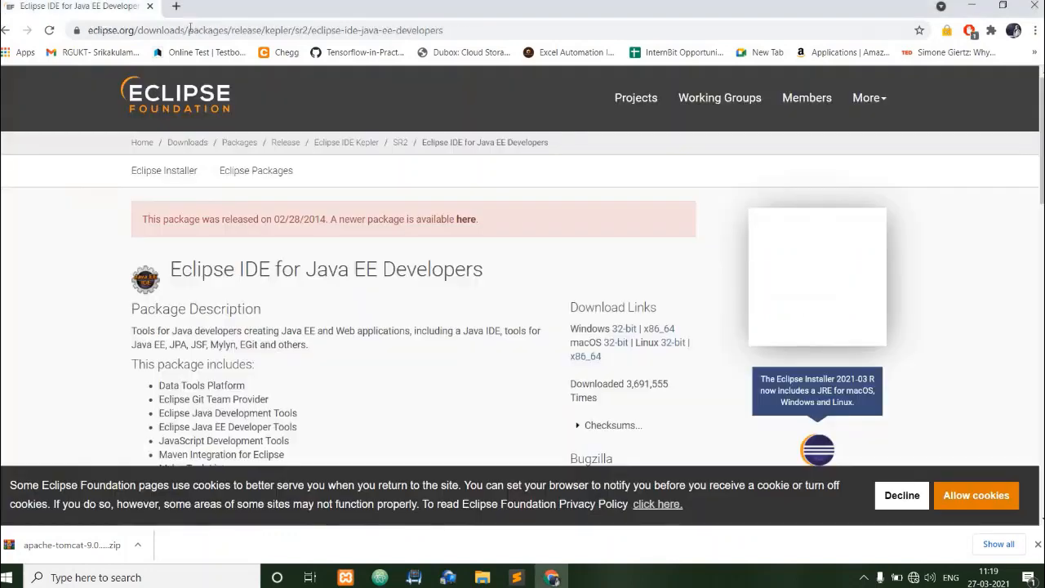
left_click(150, 6)
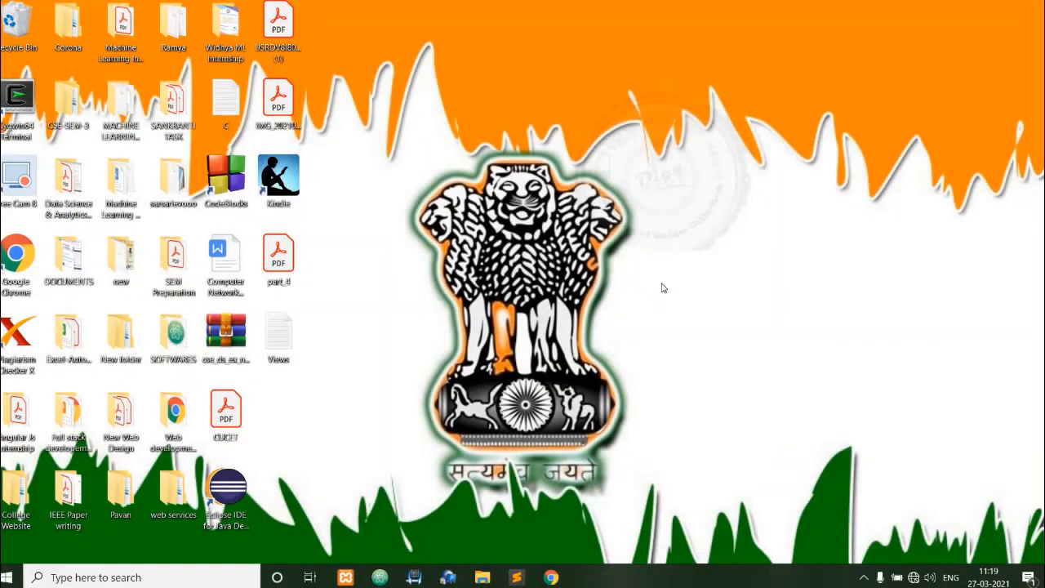
key("super")
type("jee")
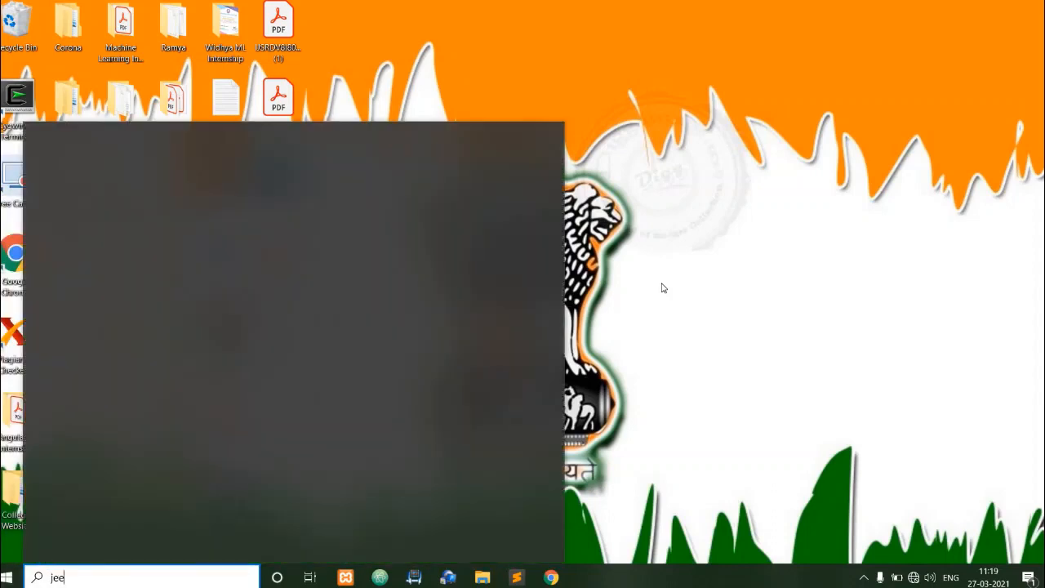
key("Return")
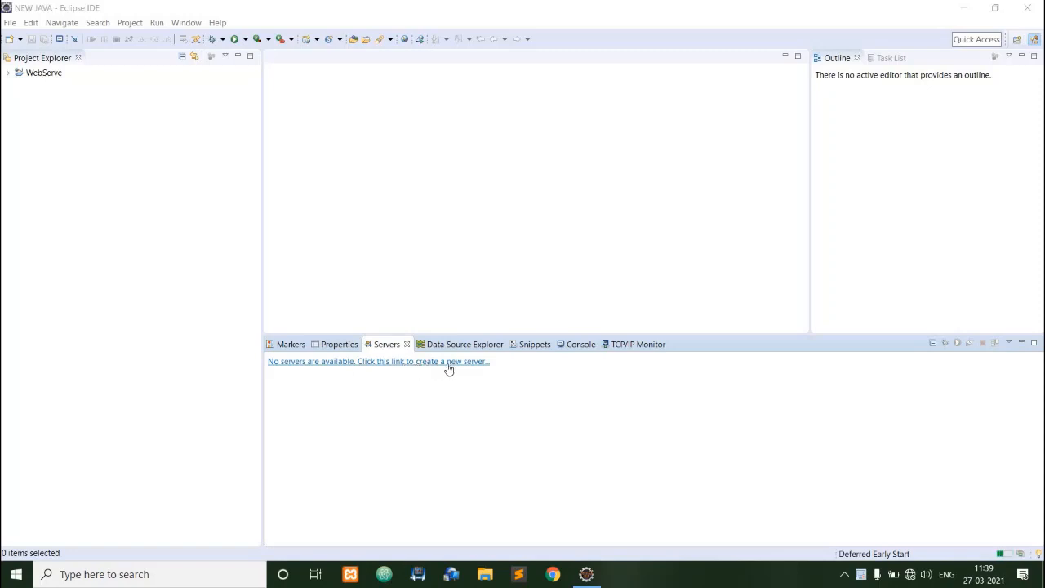
Open the Server Runtime Environments page in the Eclipse preferences.
left_click(403, 364)
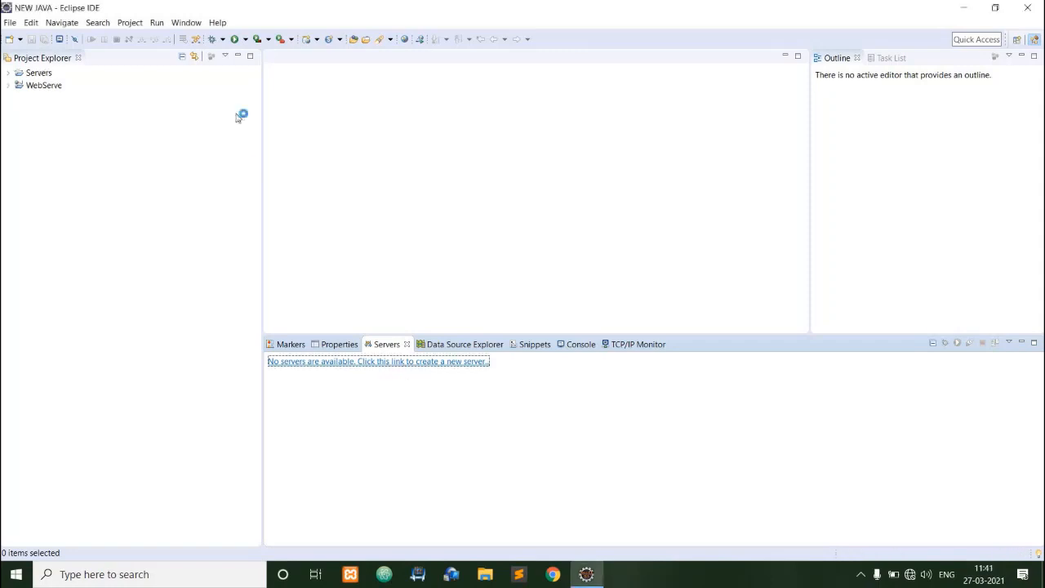
left_click(186, 22)
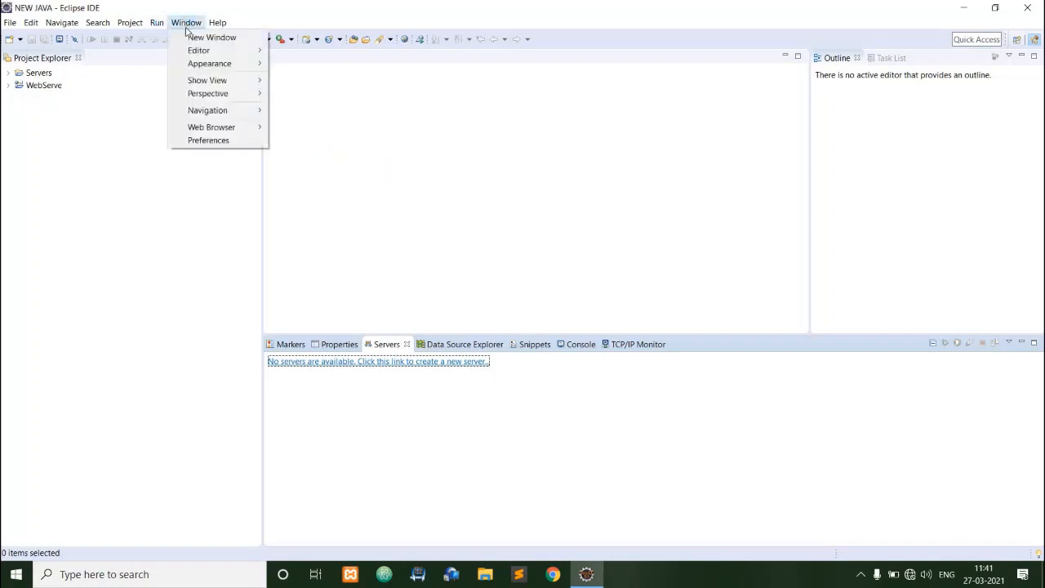
left_click(206, 140)
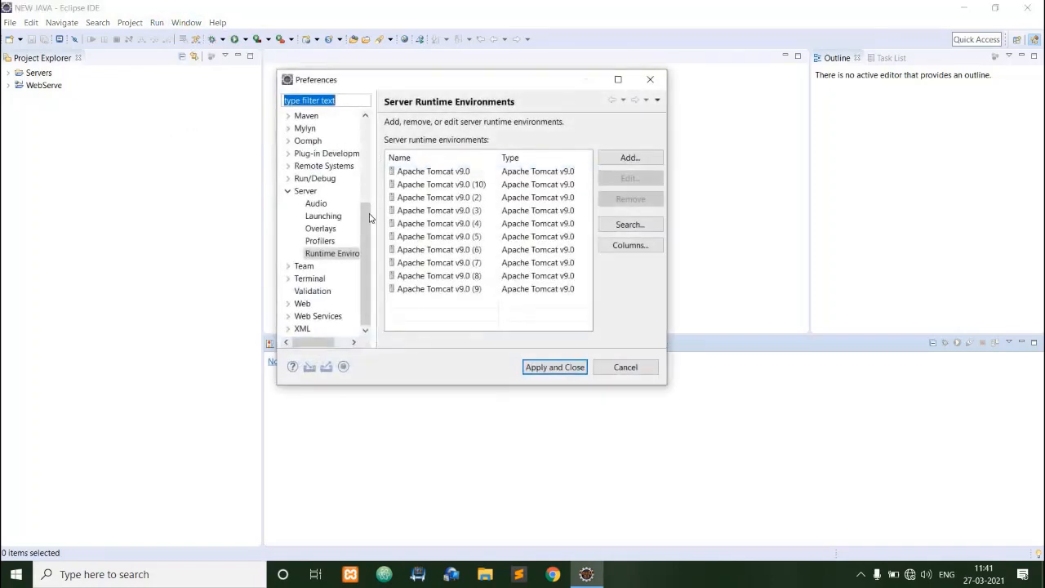
left_click(287, 190)
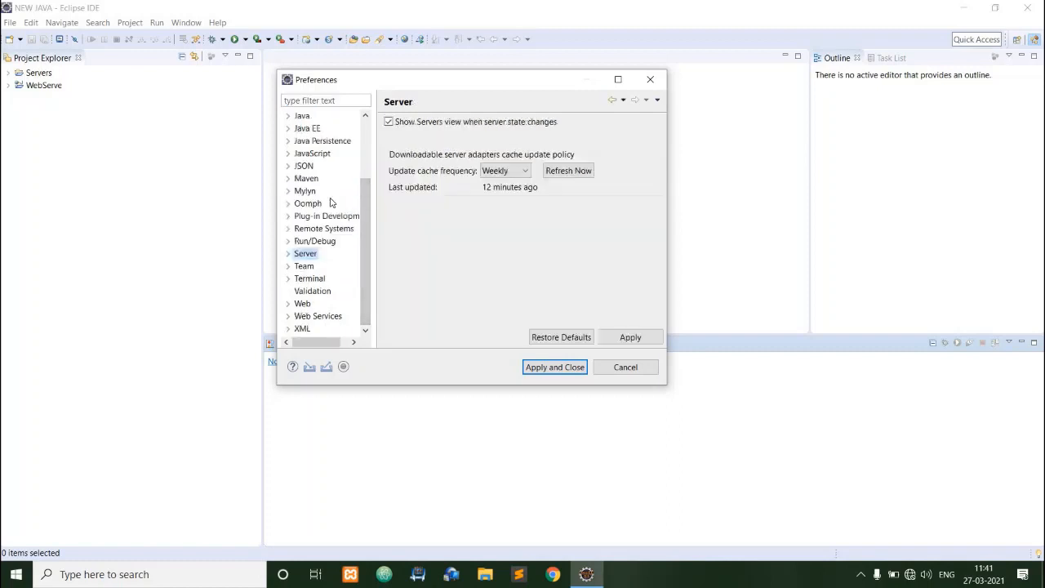
left_click(288, 254)
left_click(327, 316)
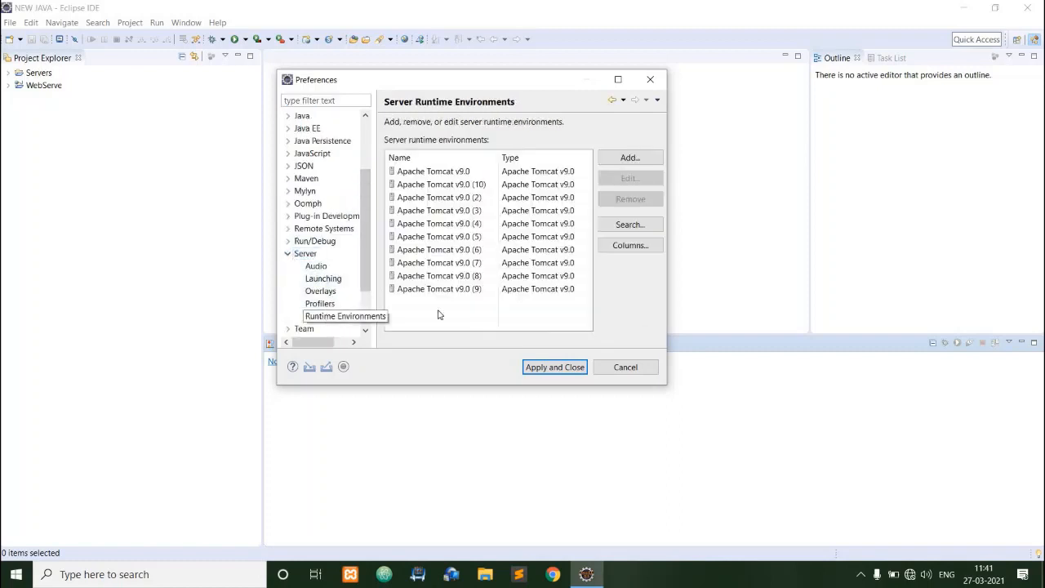
Start adding a server runtime environment of type Apache Tomcat v9.0, without creating a local server.
left_click(629, 158)
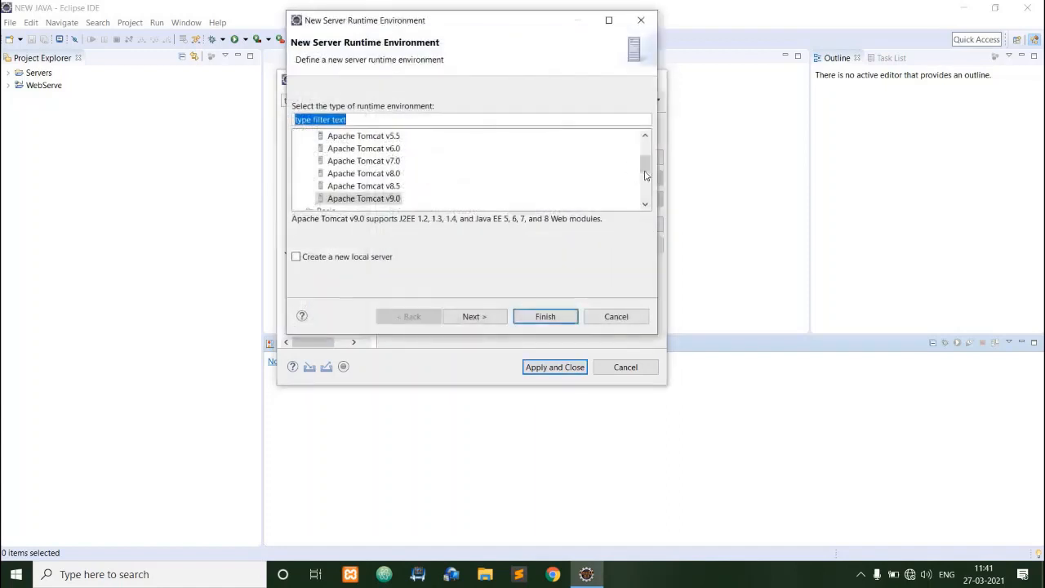
scroll(651, 171, "up", 2)
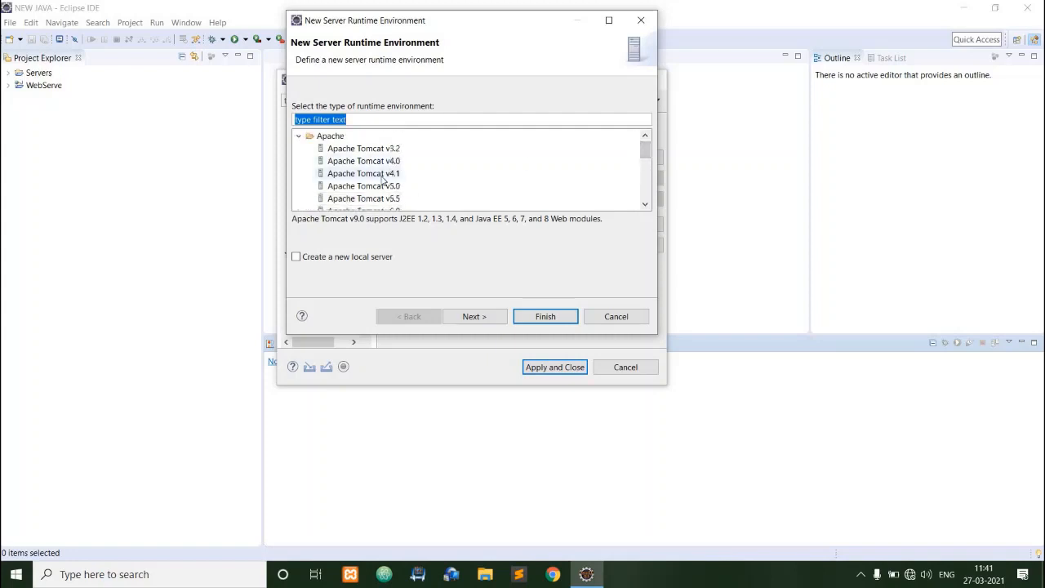
scroll(388, 181, "down", 5)
scroll(392, 184, "up", 5)
scroll(393, 185, "down", 5)
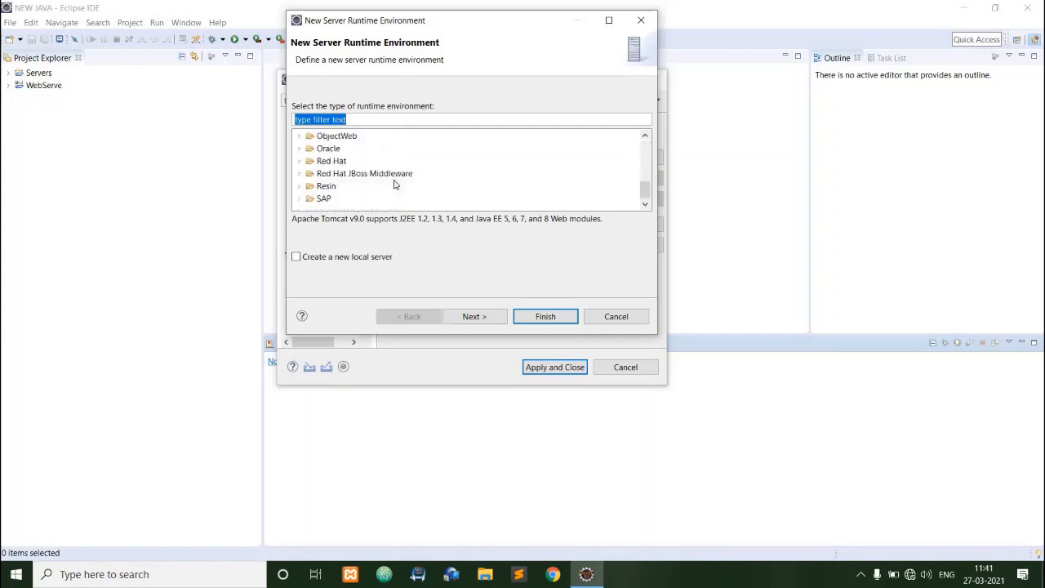
scroll(394, 185, "up", 3)
left_click(354, 162)
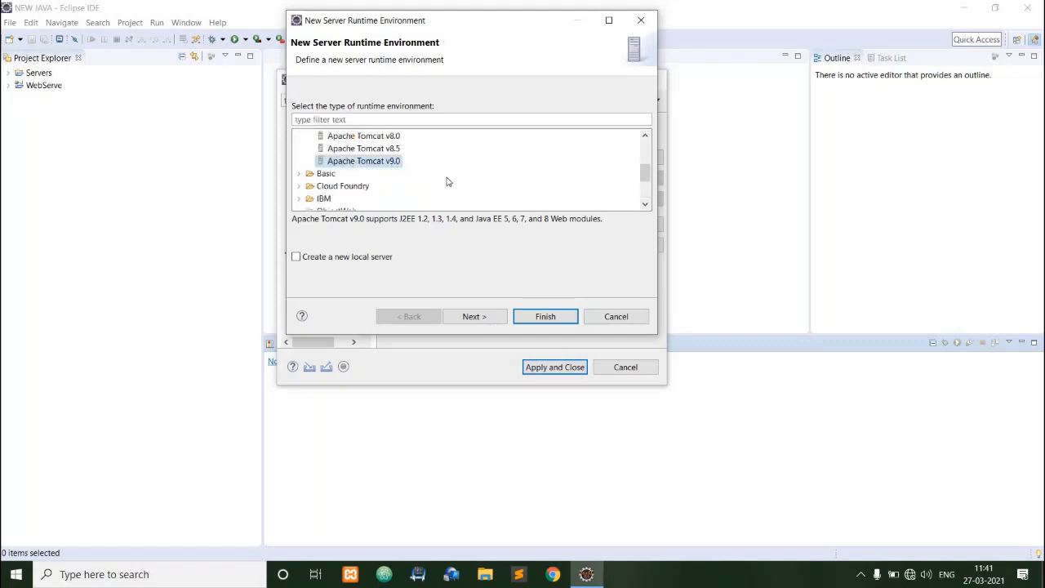
left_click(490, 318)
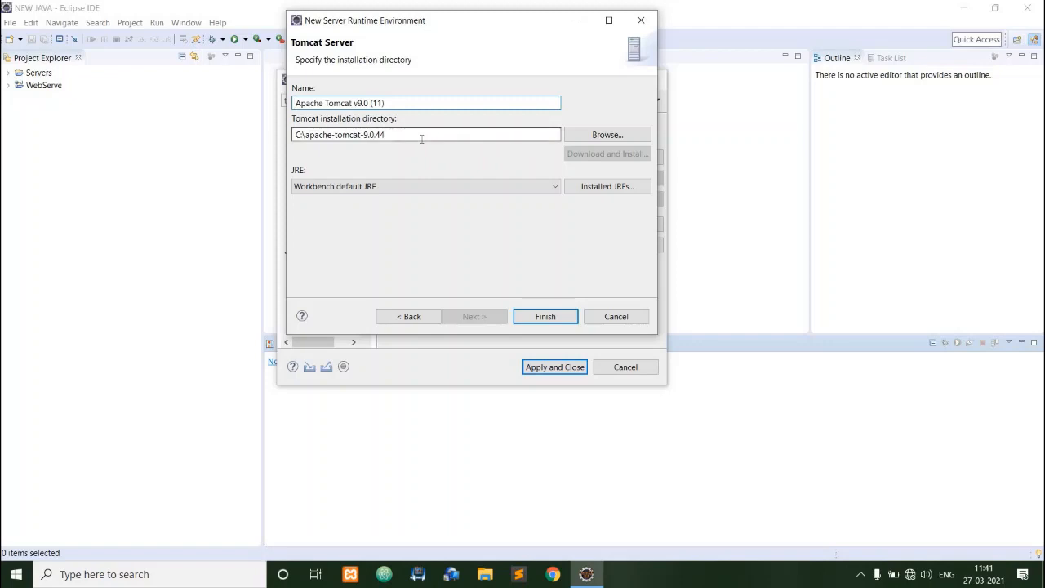
Name the new Tomcat runtime environment asdf.
left_click_drag(391, 103, 292, 105)
key("BackSpace")
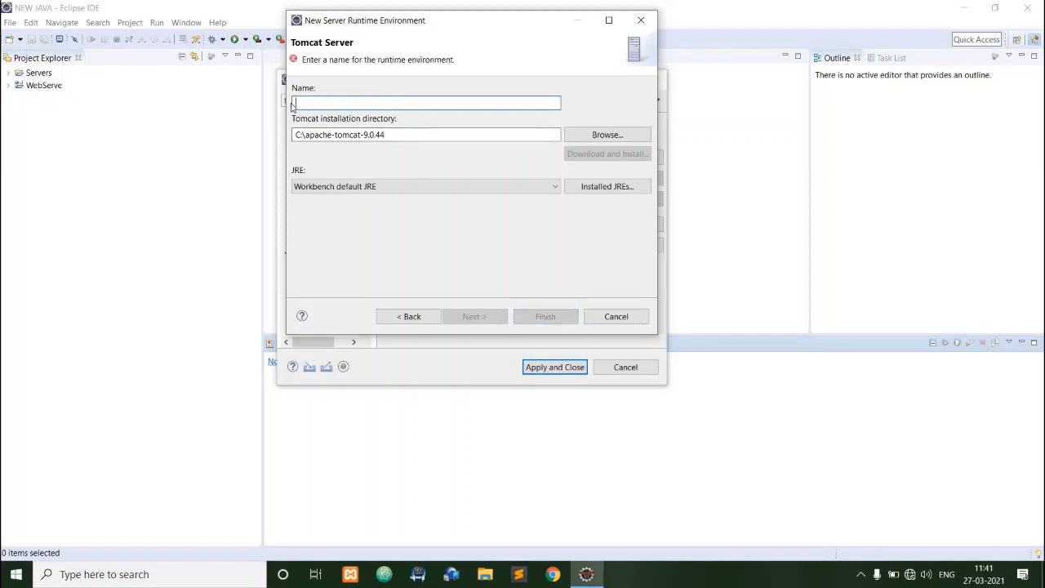
type("asdf")
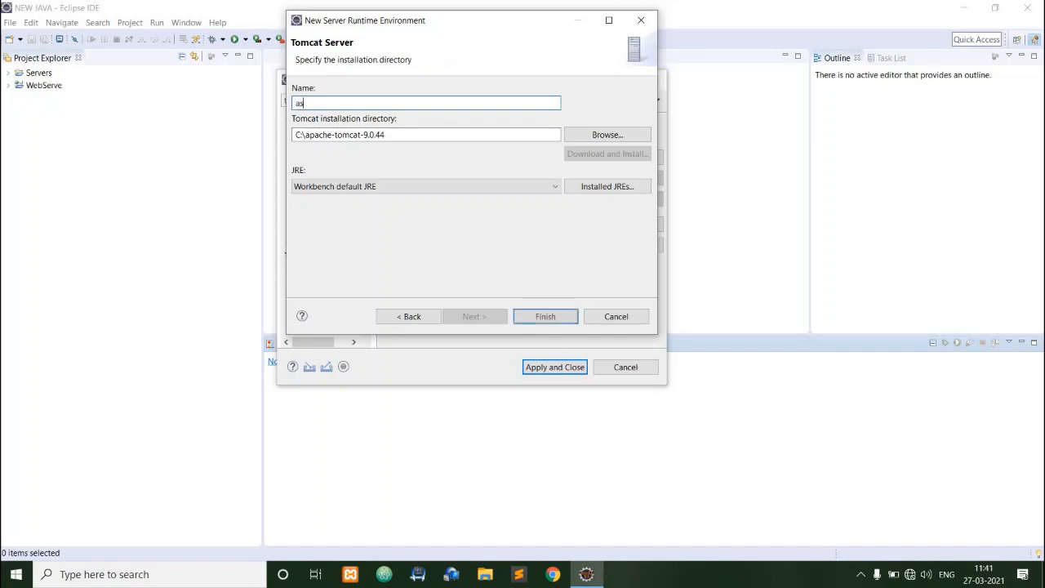
Set the Tomcat installation directory to the apache-tomcat-9.0.44 folder on Local Disk (C:), then finish the runtime and apply the preferences.
left_click(589, 131)
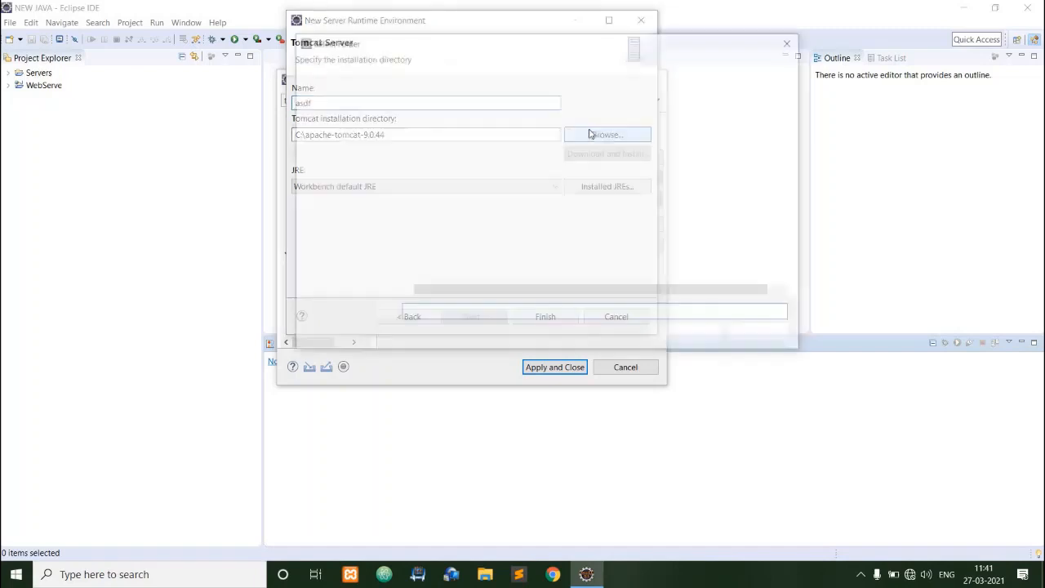
scroll(522, 251, "down", 5)
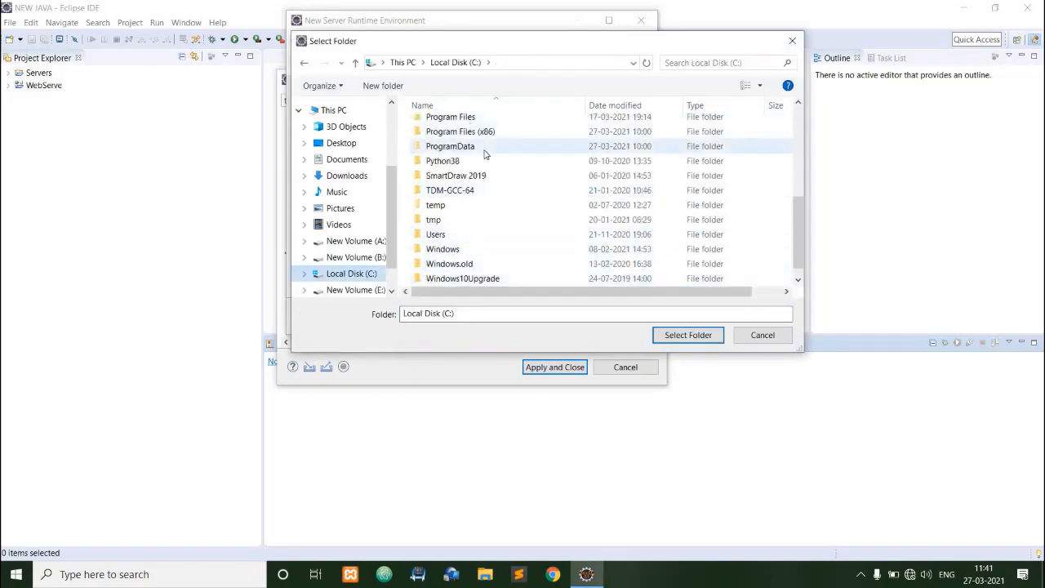
scroll(482, 163, "up", 5)
left_click(462, 170)
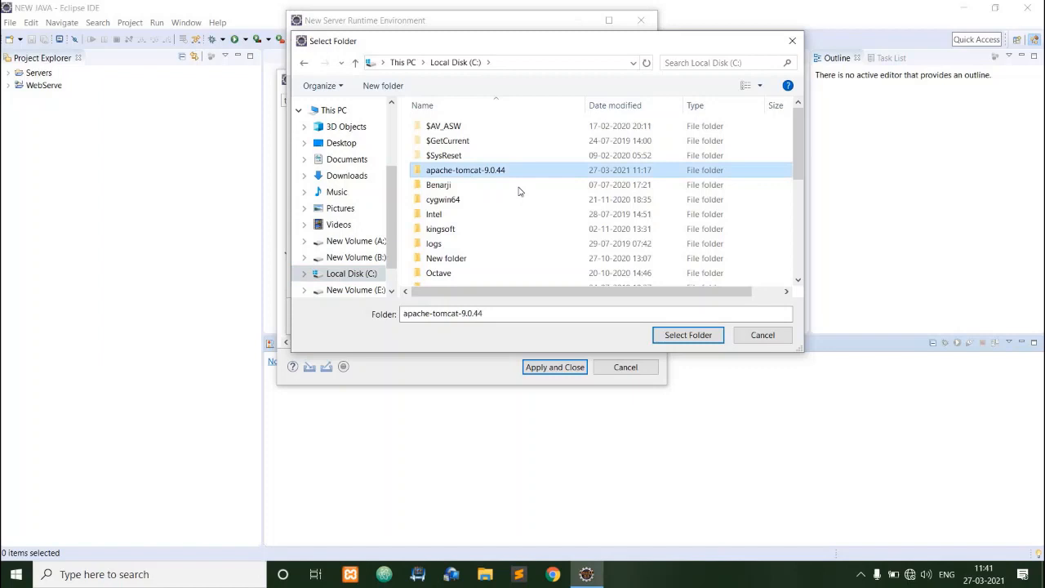
left_click(695, 335)
left_click(544, 317)
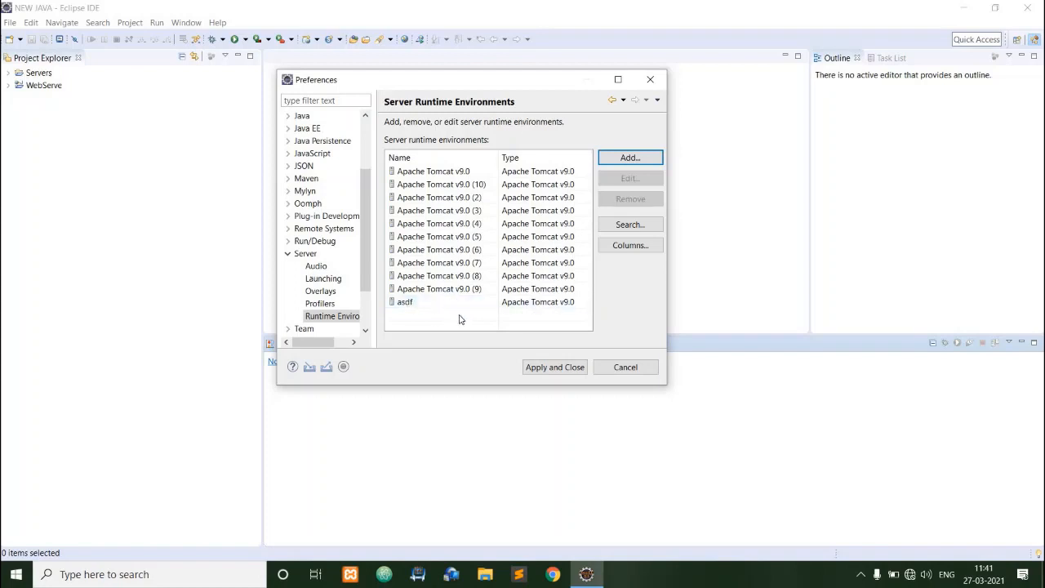
left_click(551, 368)
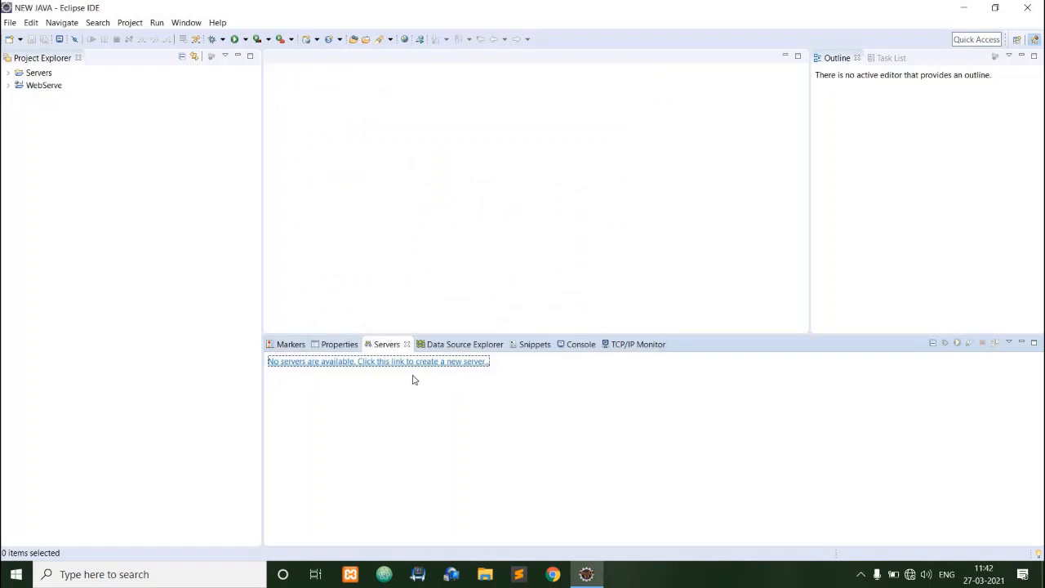
Create a Tomcat v9.0 server at localhost using the asdf runtime environment, without adding any project to it.
left_click(625, 346)
left_click(382, 364)
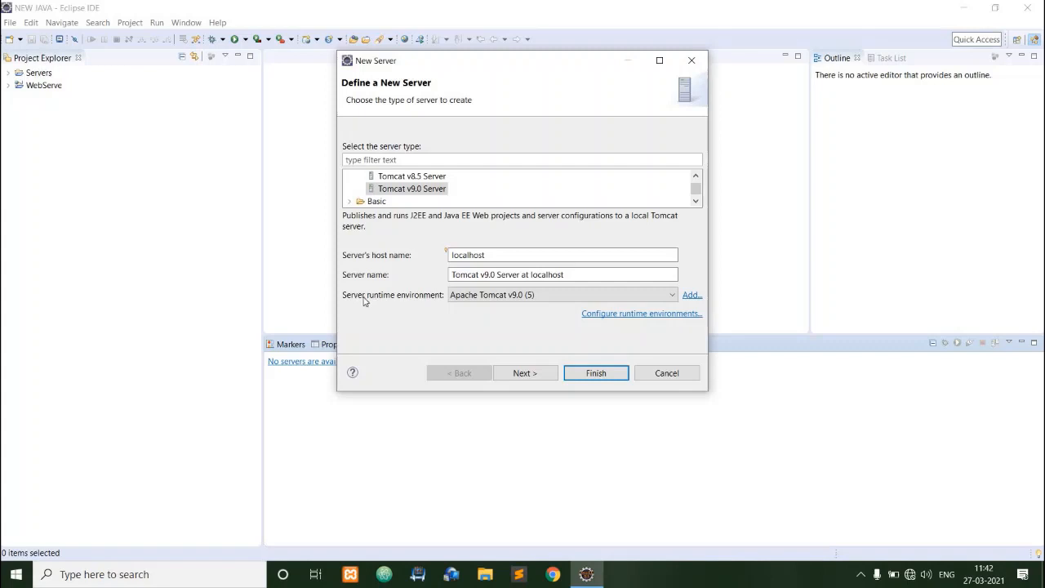
left_click(478, 299)
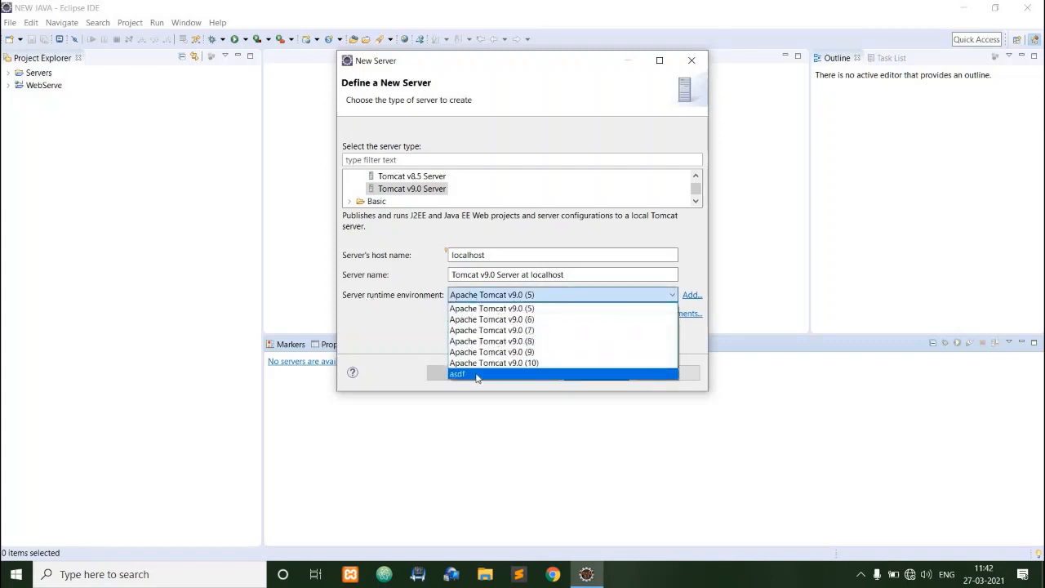
left_click(478, 374)
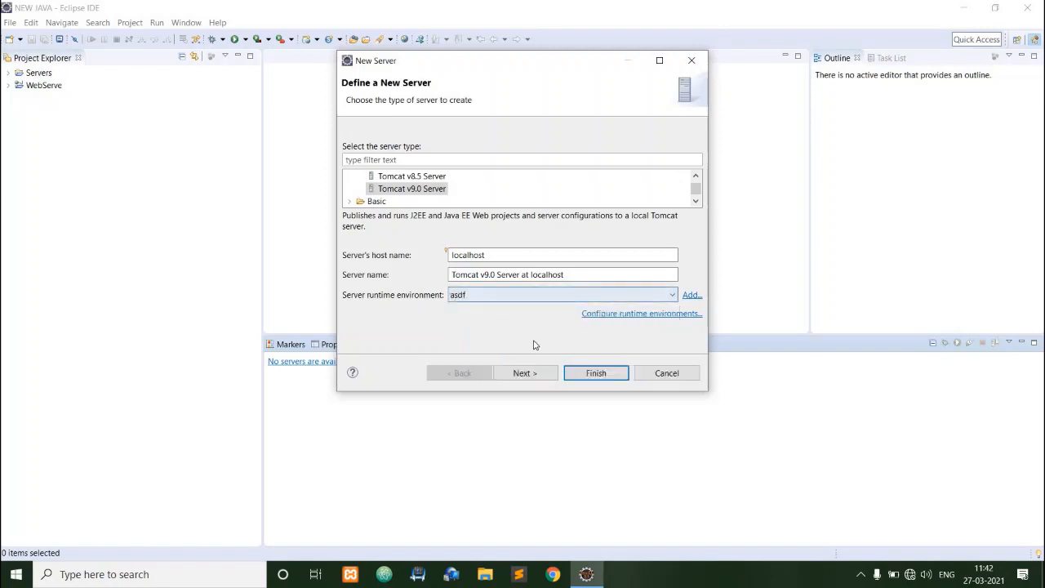
left_click(523, 373)
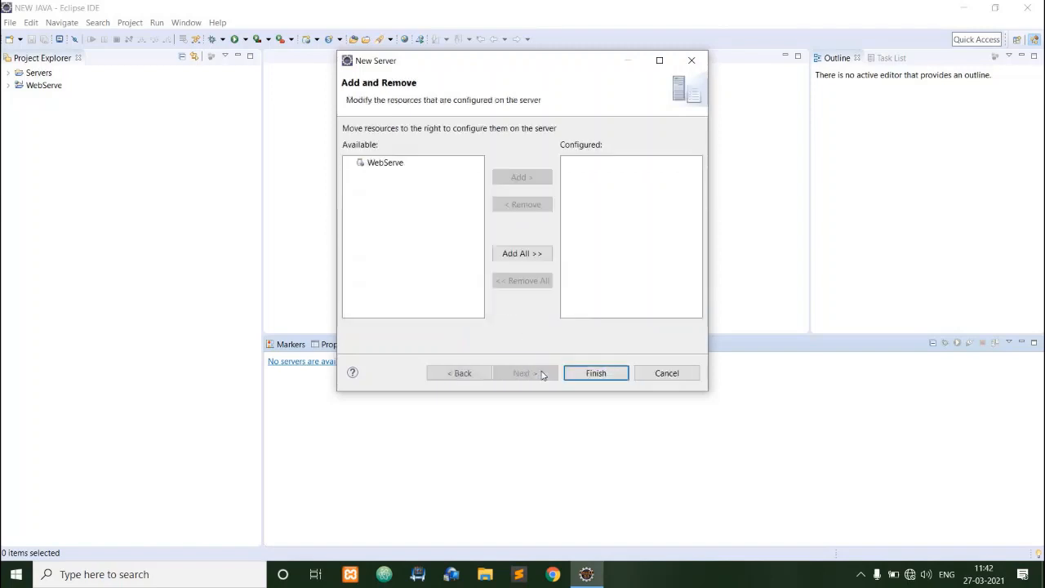
left_click(601, 373)
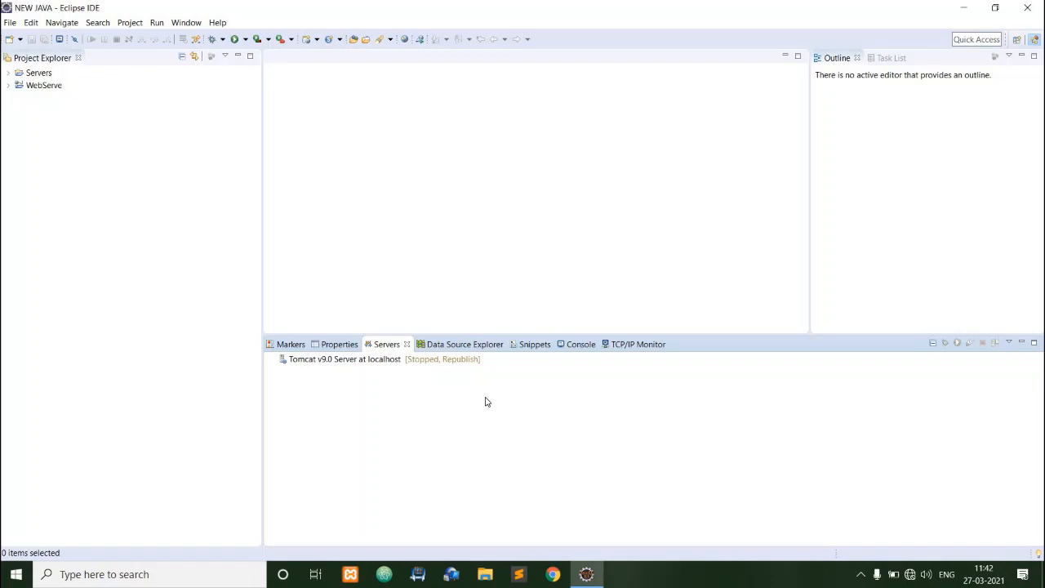
Start a new Dynamic Web Project and name it WebServerproject.
left_click(11, 23)
mouse_move(41, 36)
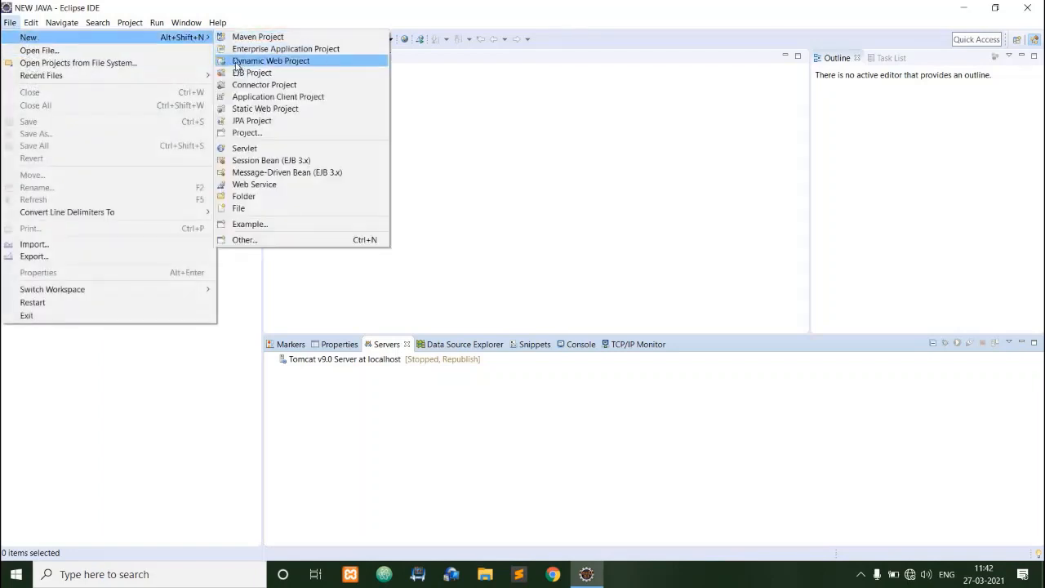
left_click(238, 64)
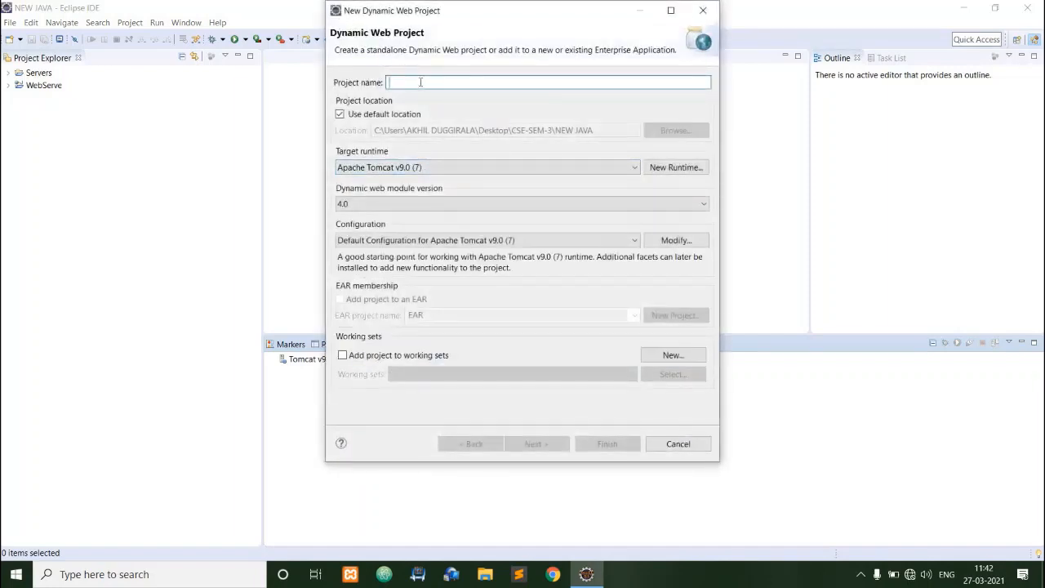
type("We")
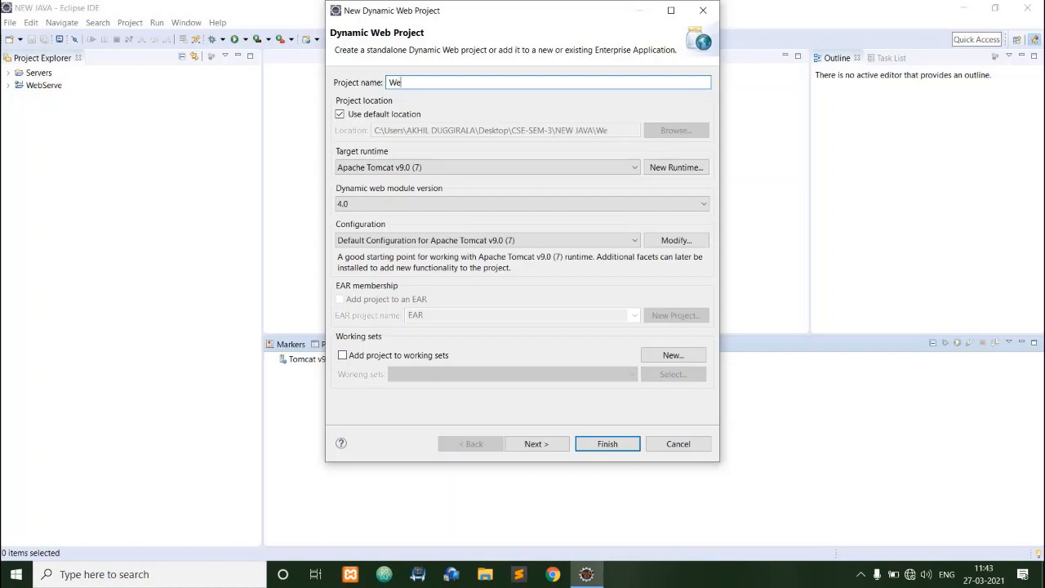
type("bServer_p")
key("BackSpace")
key("BackSpace")
key("BackSpace")
type("pro")
key("BackSpace")
type("rproject")
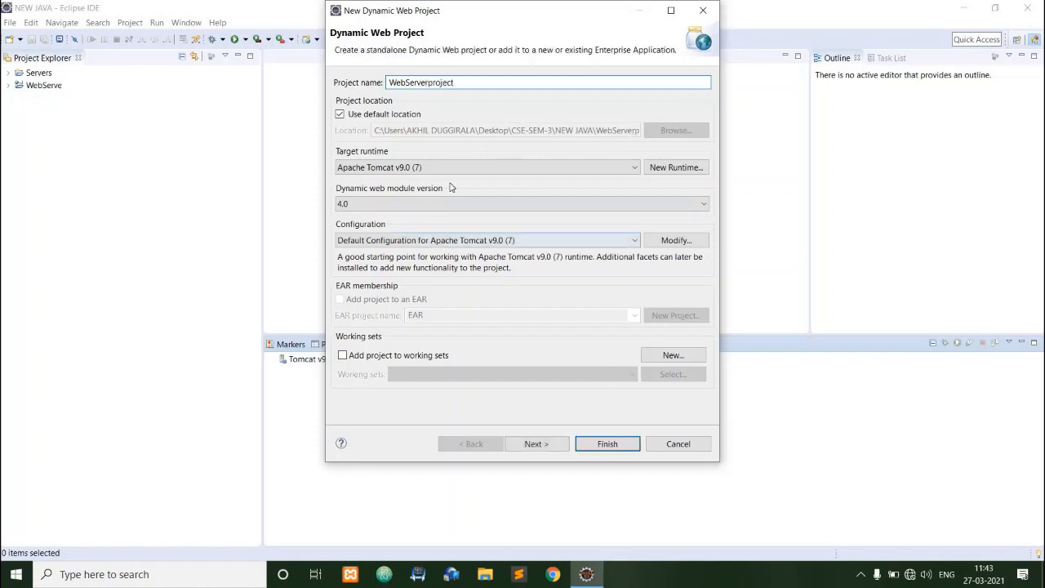
Set the project's target runtime to asdf and finish creating it with the default source and output folders.
left_click(380, 167)
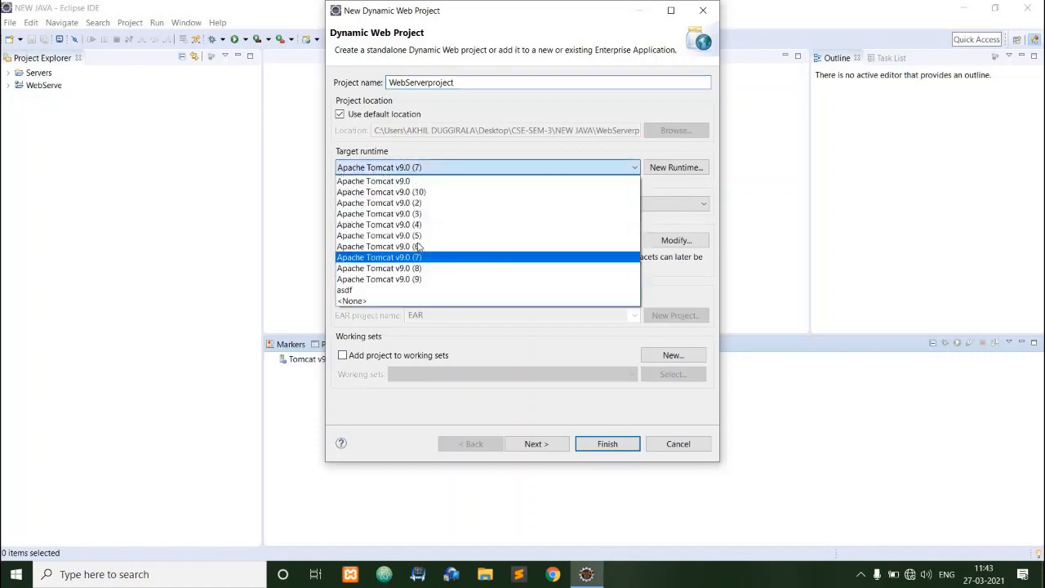
left_click(354, 291)
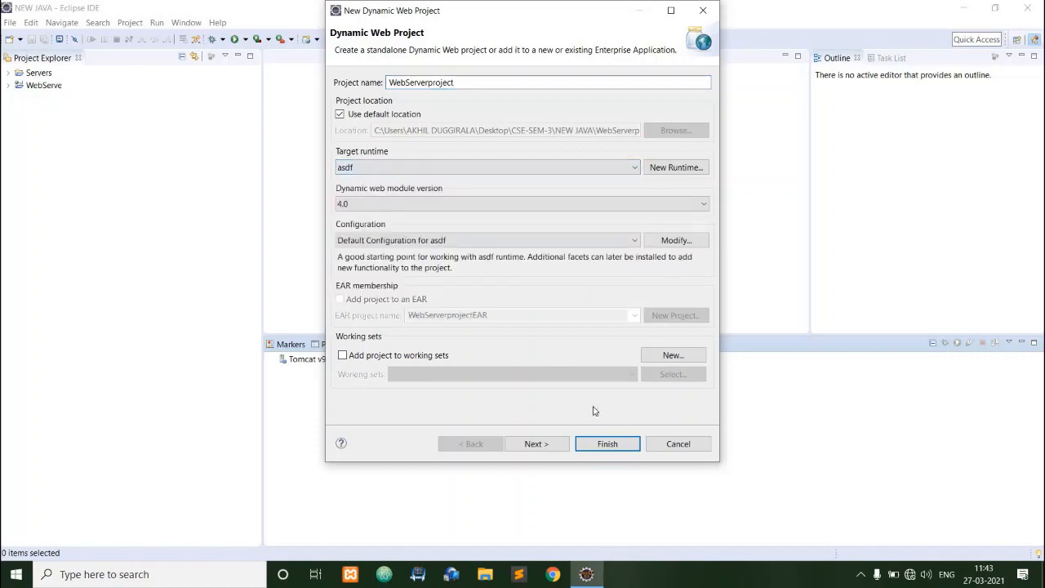
left_click(558, 445)
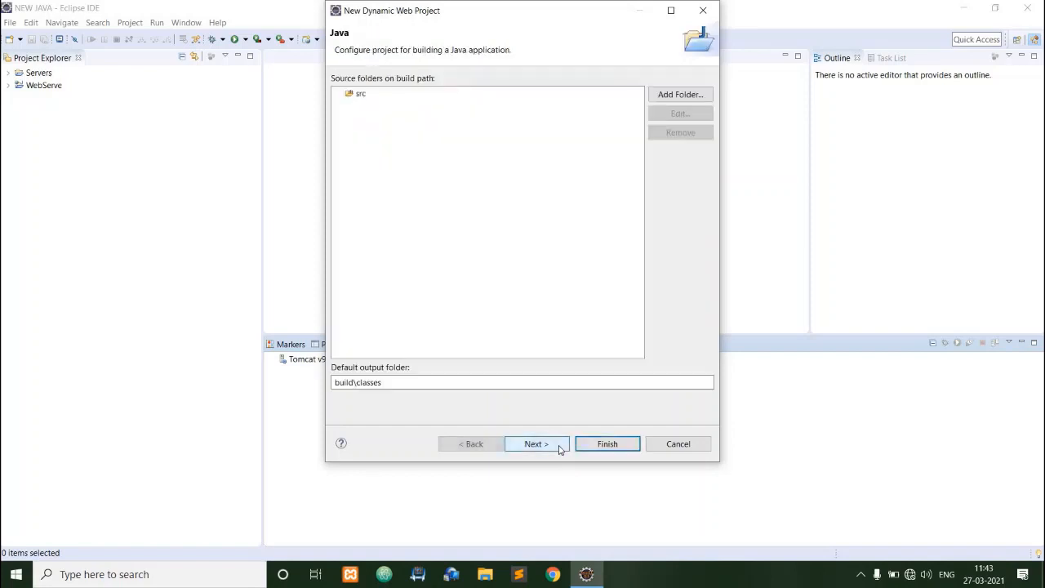
left_click(602, 446)
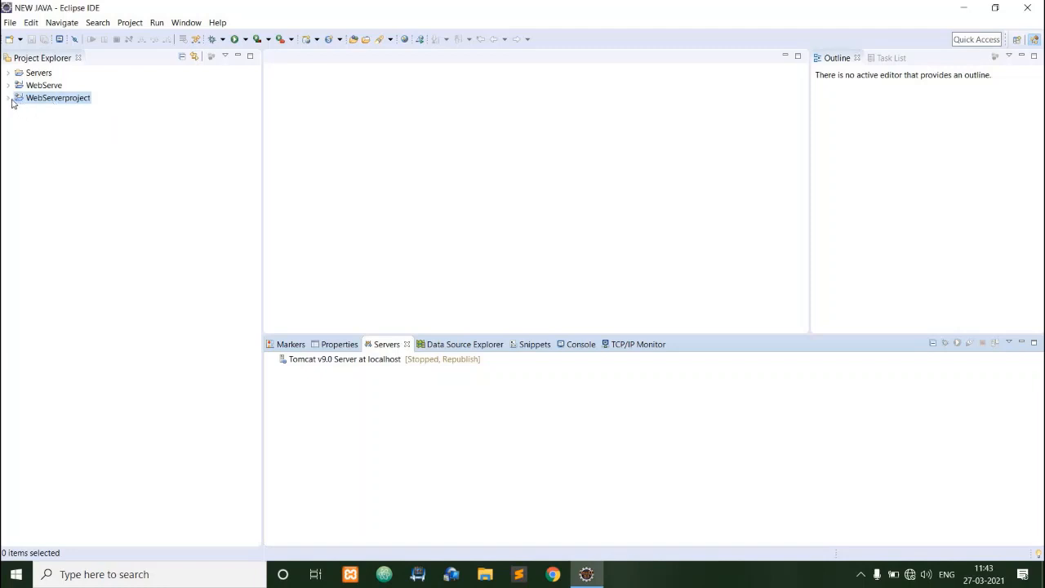
Expand WebServerproject and its WebContent folder, and examine the contents of Java Resources.
double_click(19, 103)
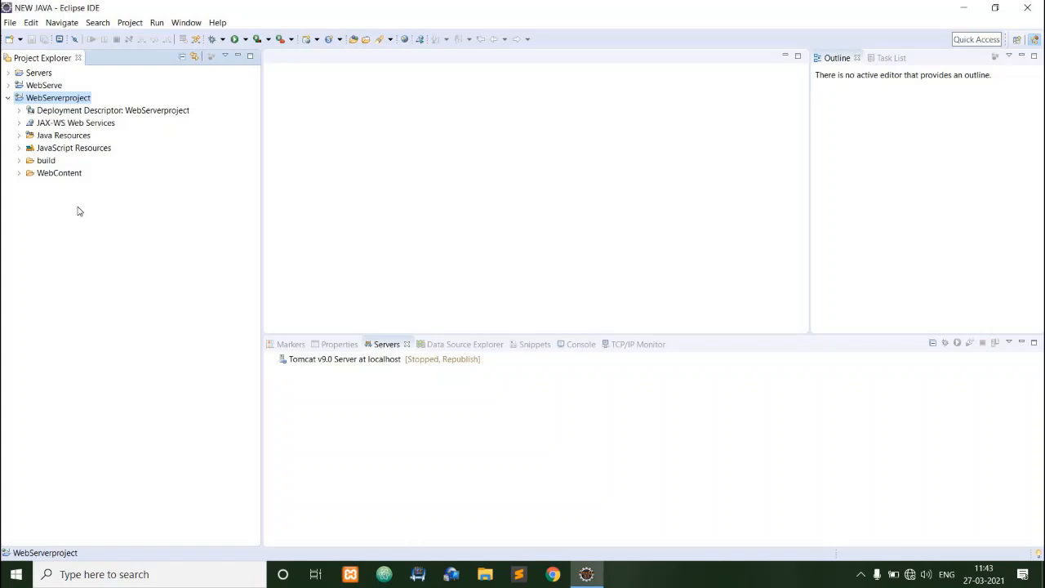
left_click(19, 173)
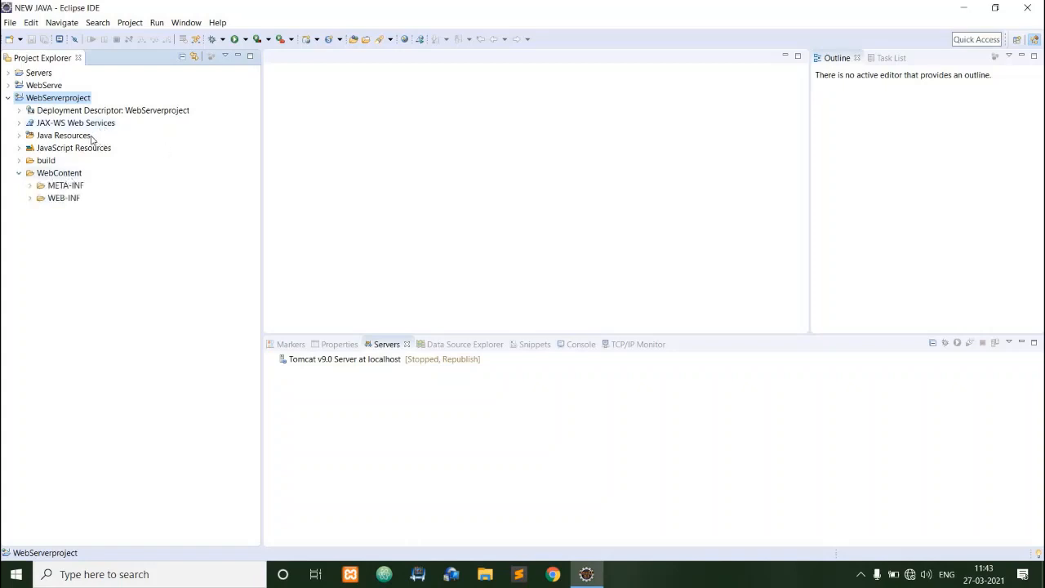
left_click(19, 137)
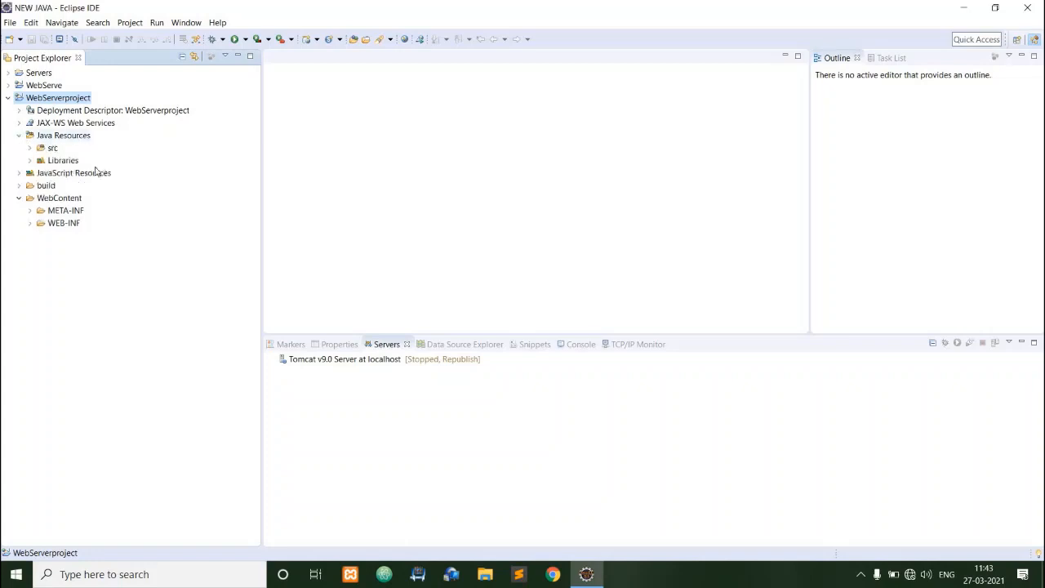
left_click(20, 135)
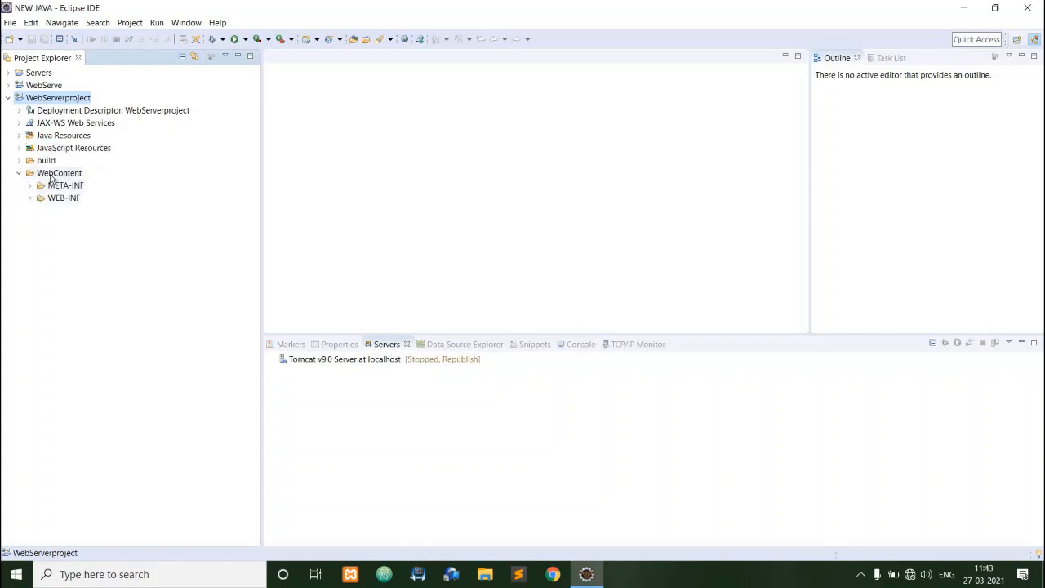
Create a new HTML file named index.html in the WebContent folder of WebServerproject.
left_click(51, 175)
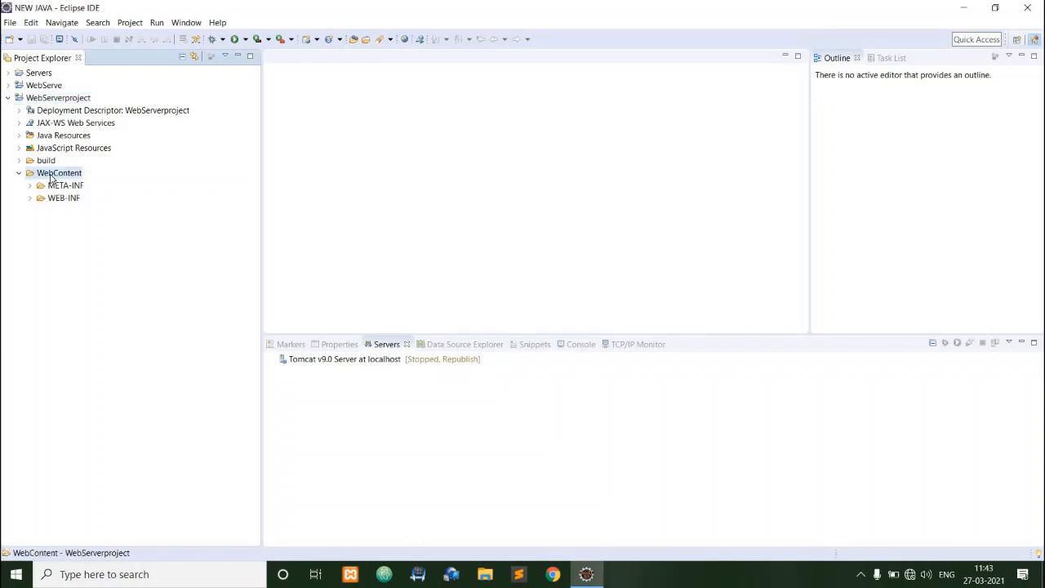
right_click(51, 176)
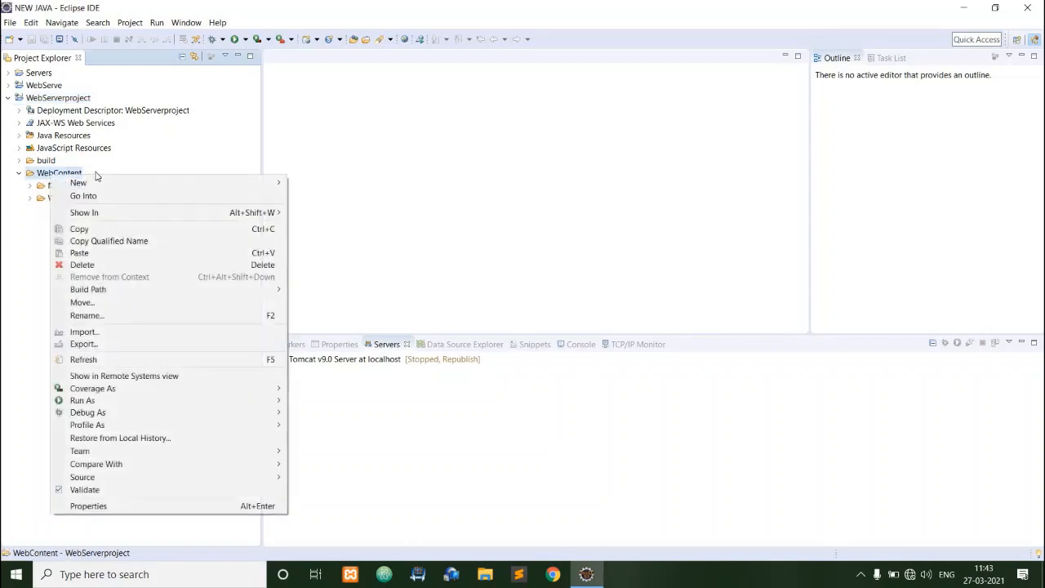
mouse_move(102, 183)
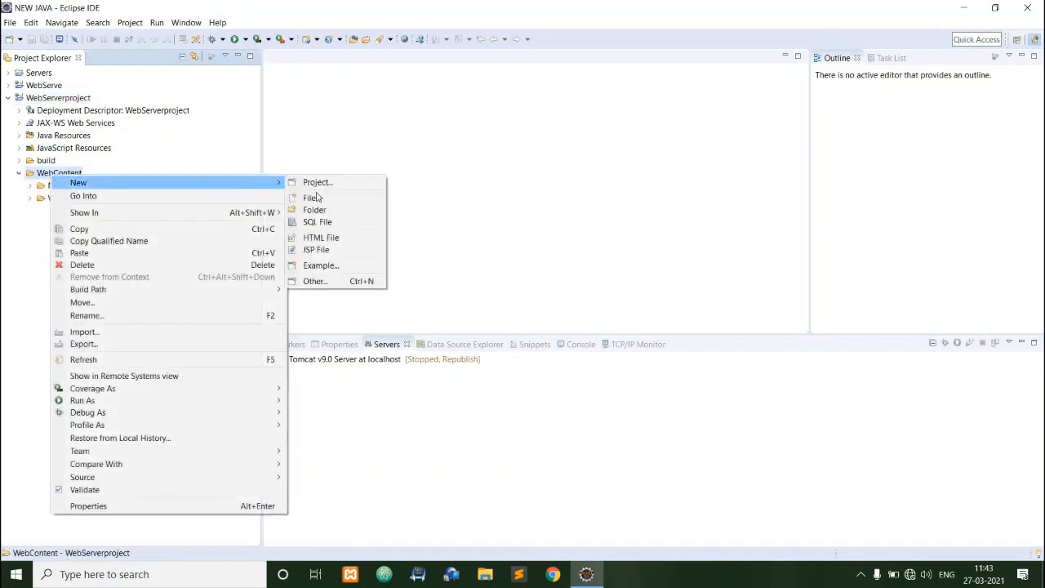
left_click(318, 239)
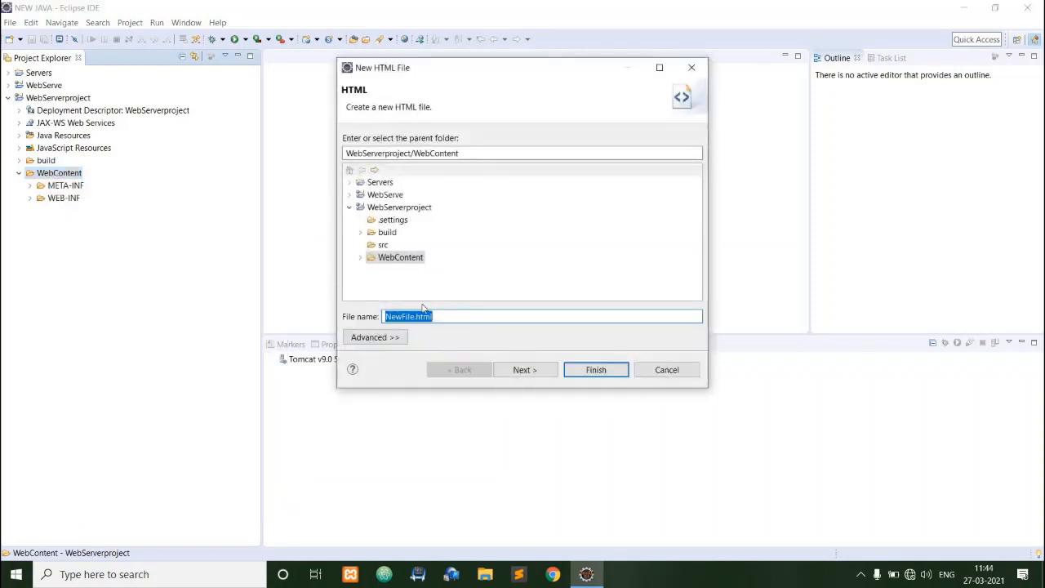
key("BackSpace")
type("index.")
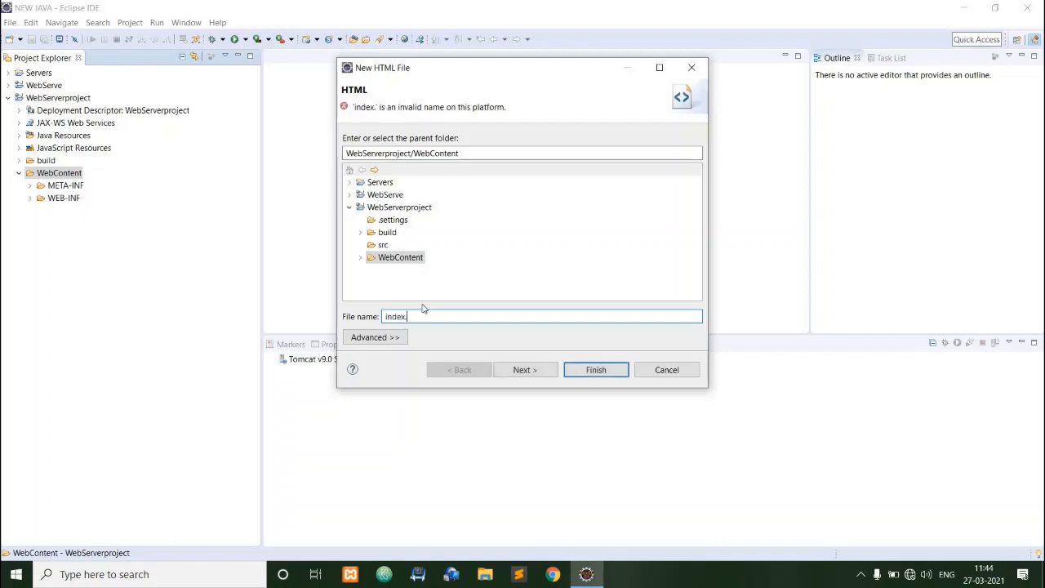
type("html")
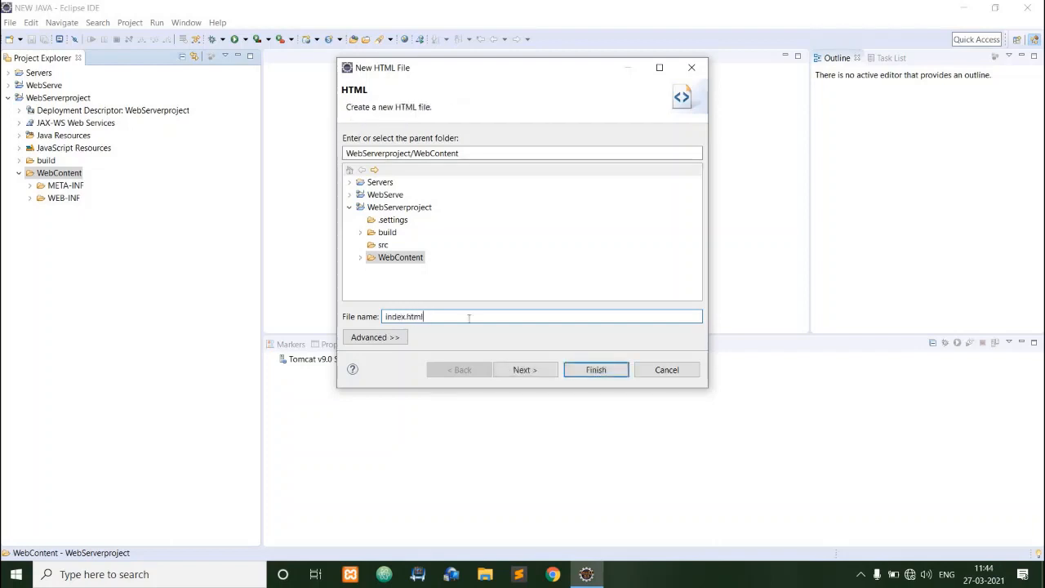
left_click(545, 370)
left_click(599, 370)
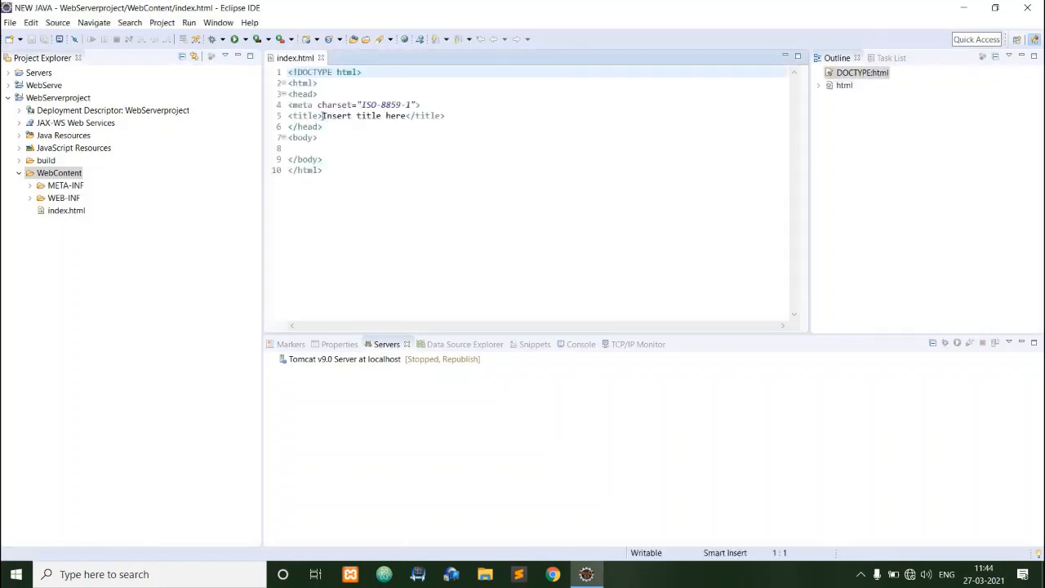
Replace the placeholder page title in index.html with "Web Serve".
left_click_drag(323, 116, 408, 116)
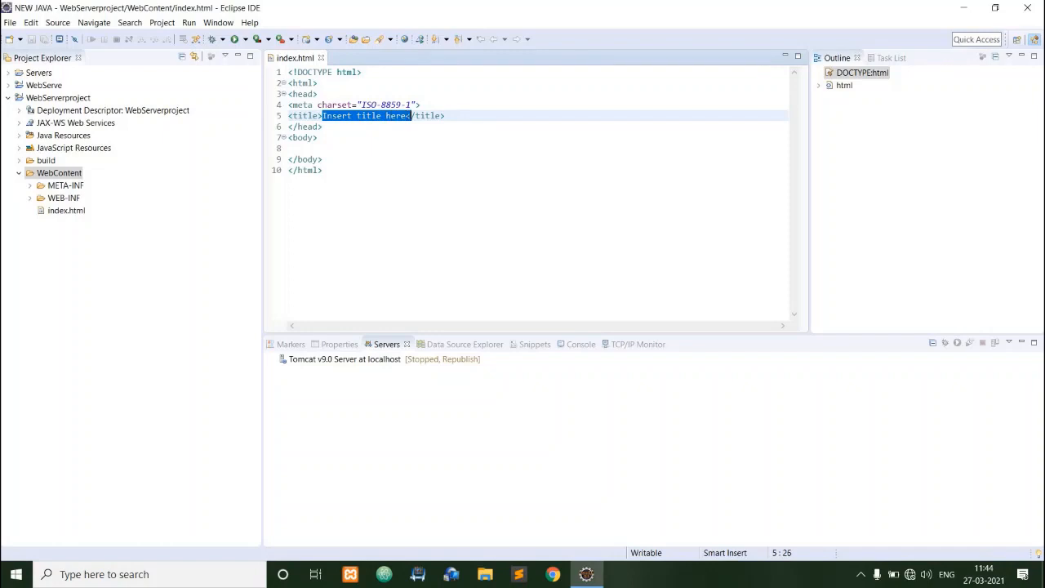
key("BackSpace")
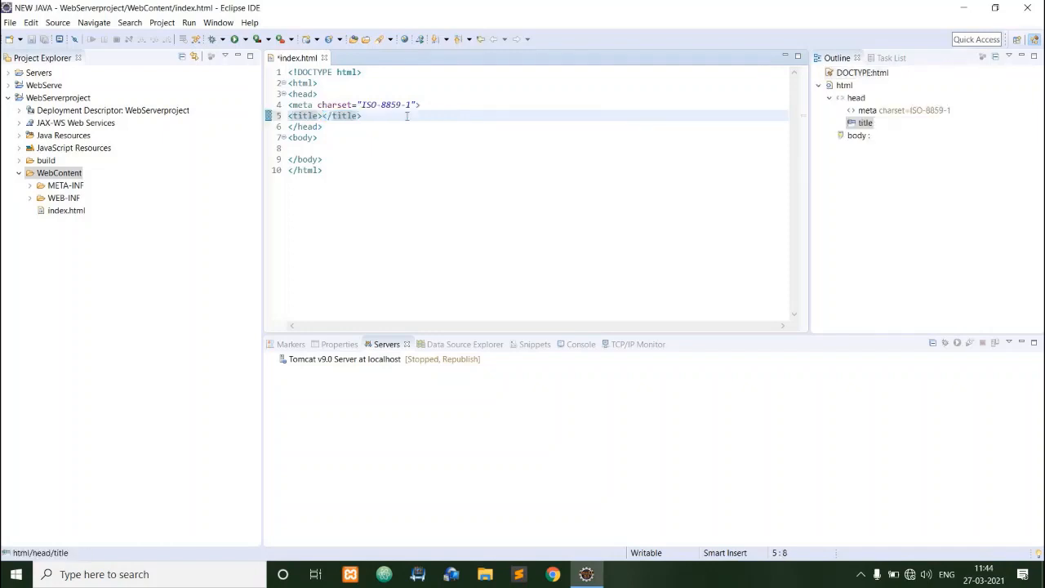
type("Web ")
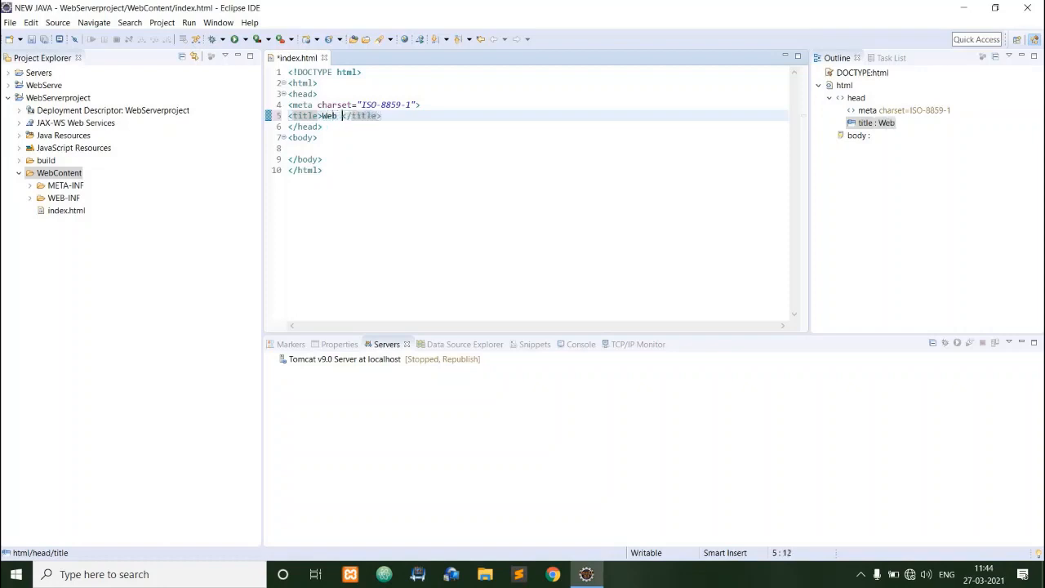
type("Serve")
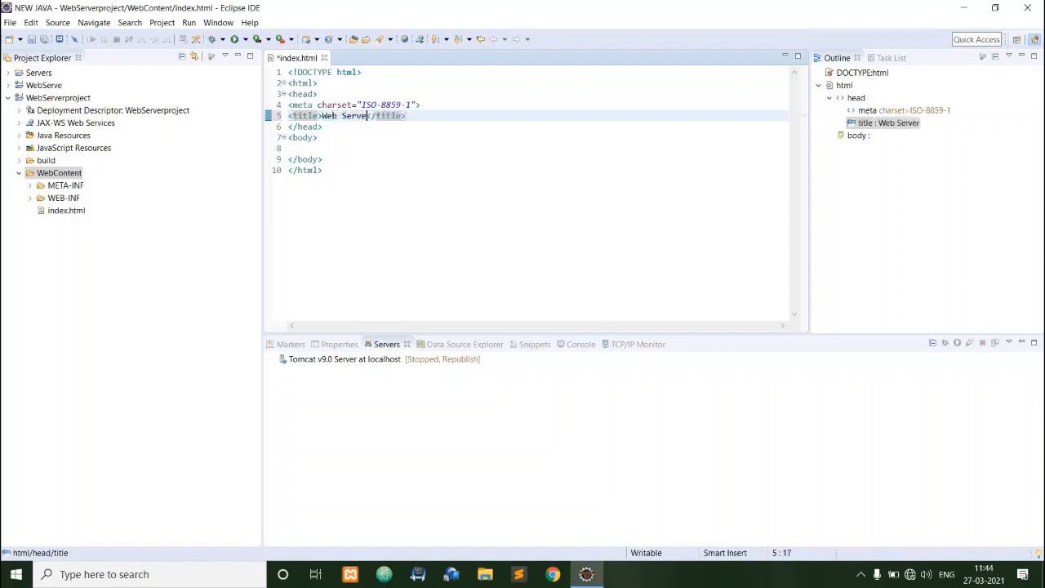
Add an h1 heading inside the body with the text "1 Downloading of Eclipse JEE".
left_click(332, 139)
key("Return")
key("Return")
type("<")
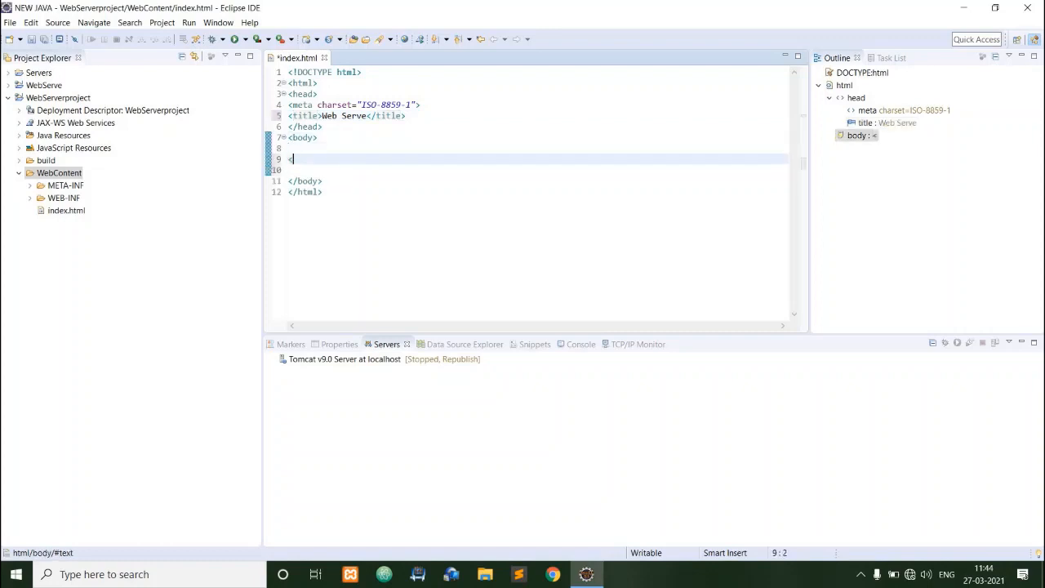
type("h1>")
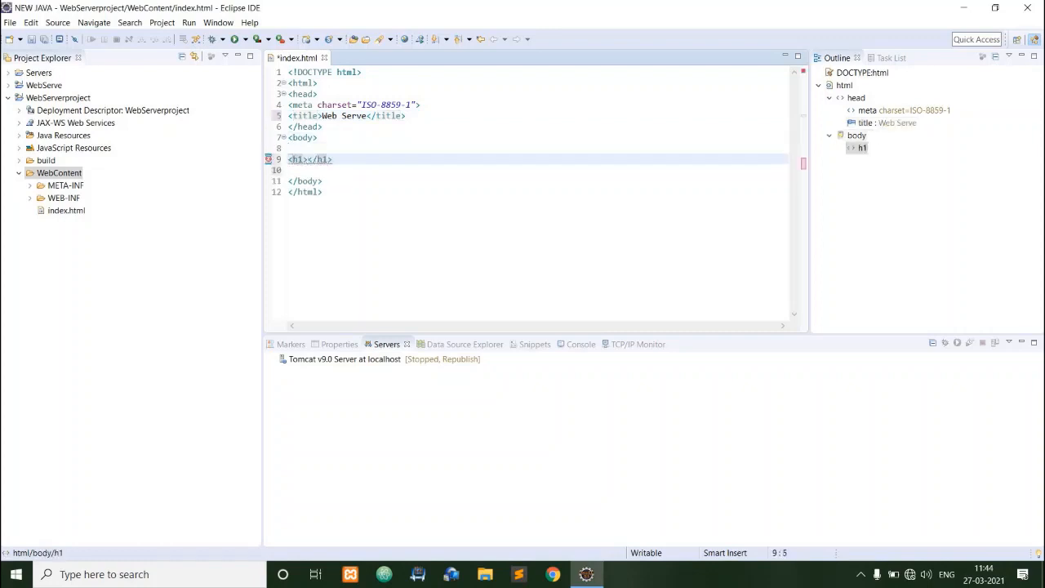
type(" 1 ")
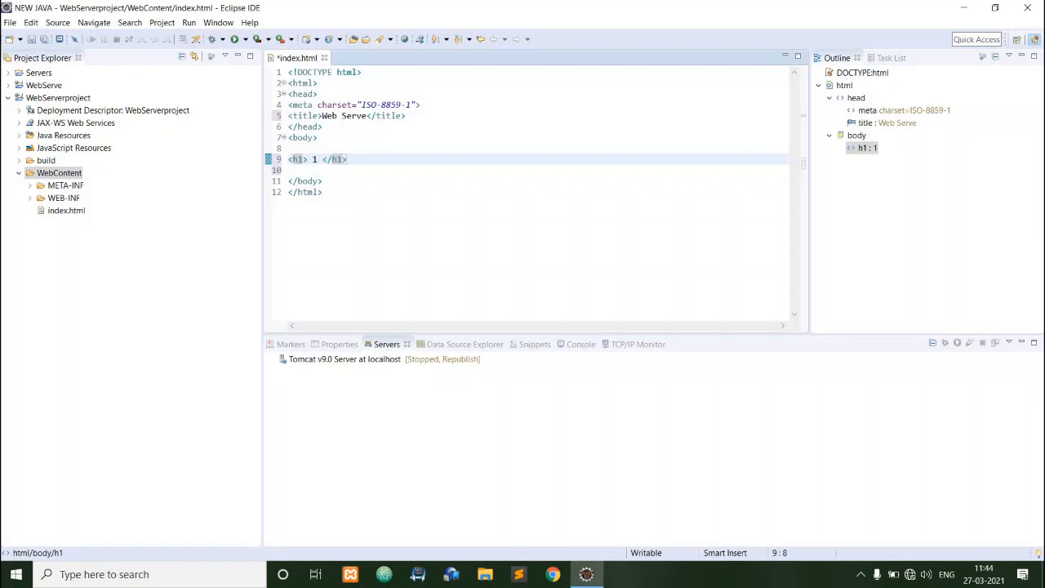
type("Downloadin")
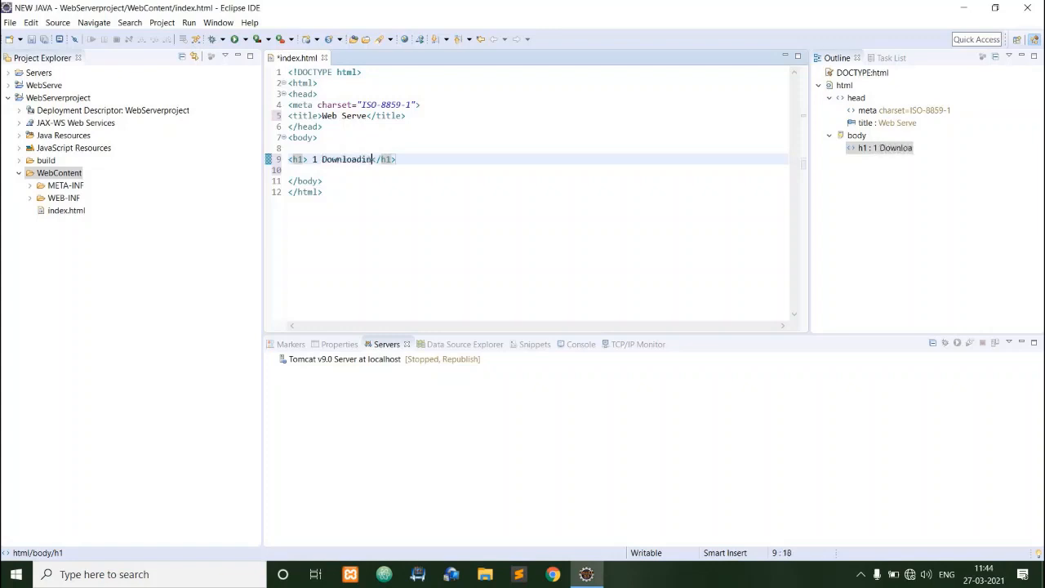
type("g of Ecli")
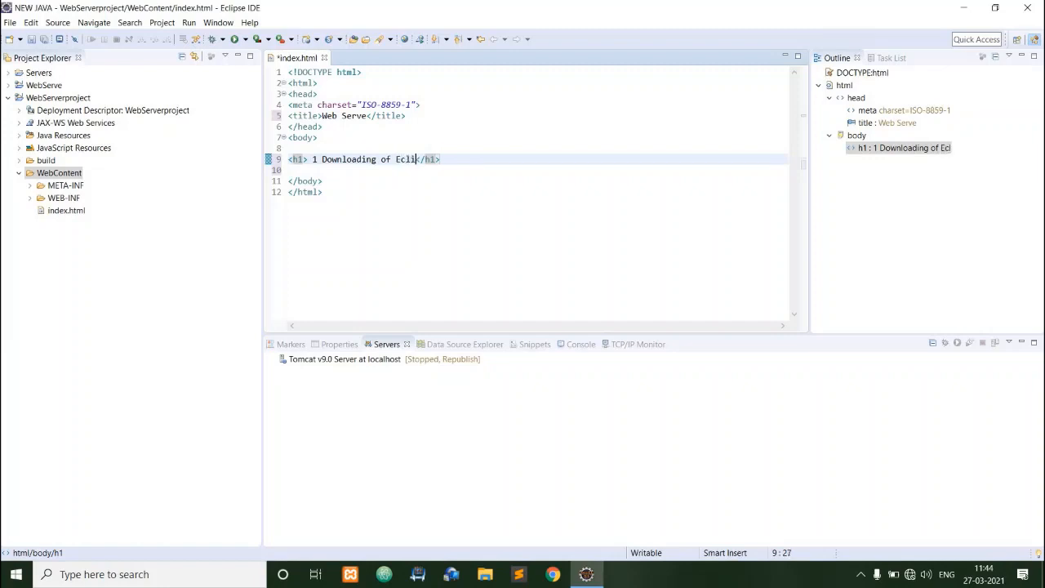
type("pse JEE")
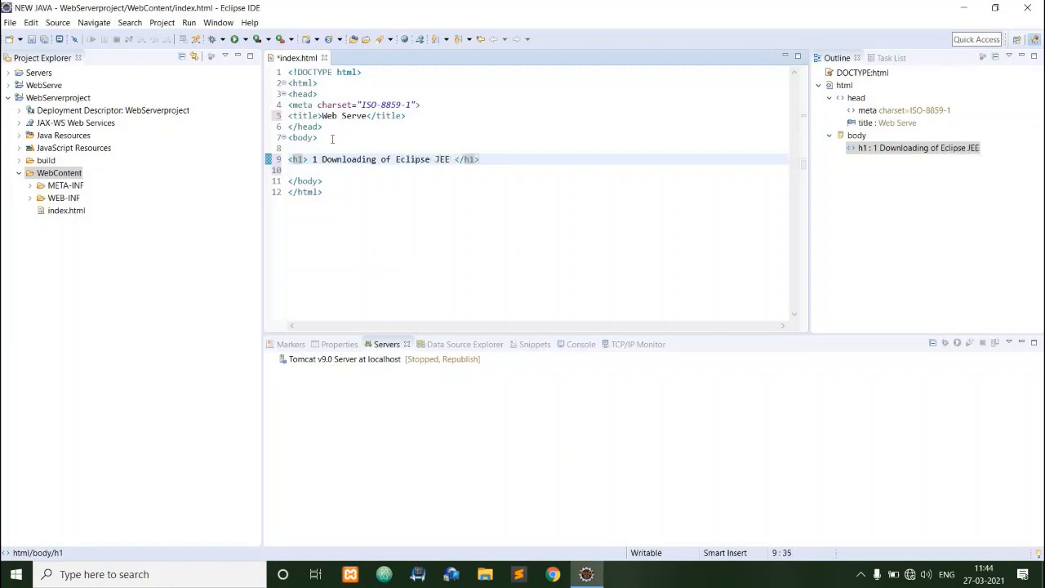
type(" <br> ")
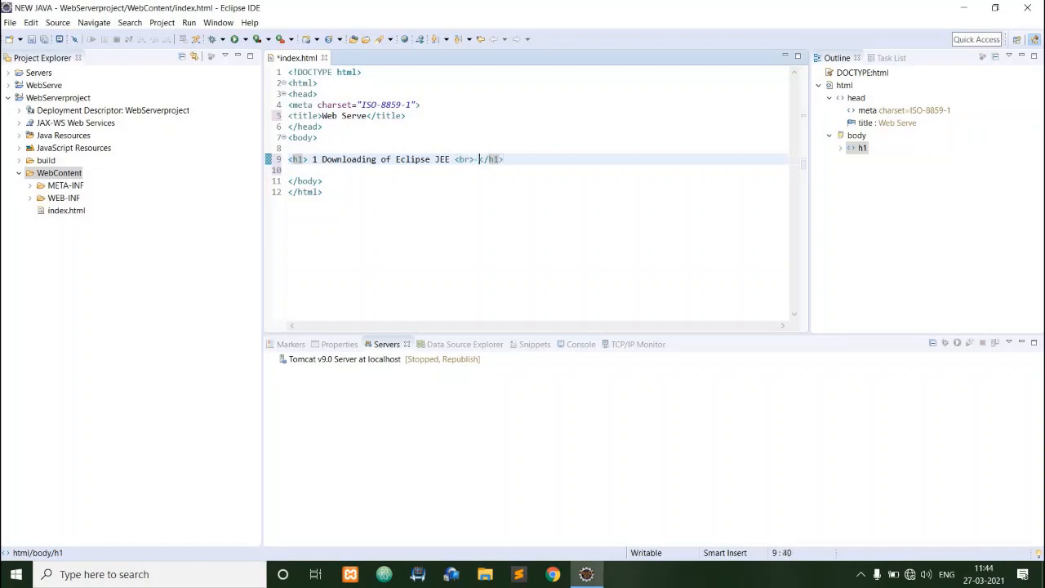
type("2. ")
type("HOw to int")
type("egr")
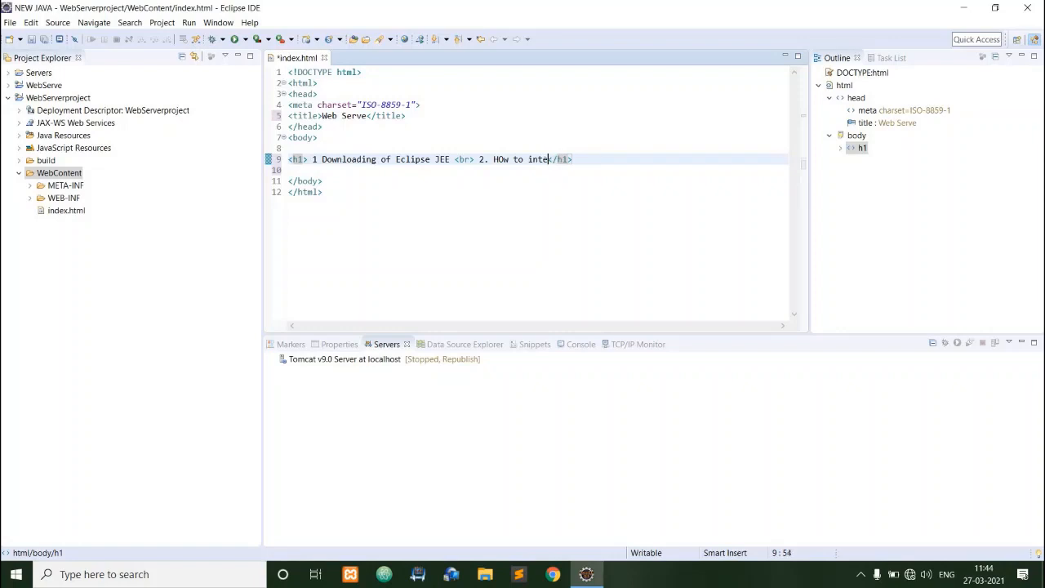
type("ate the T")
type("Omcat S")
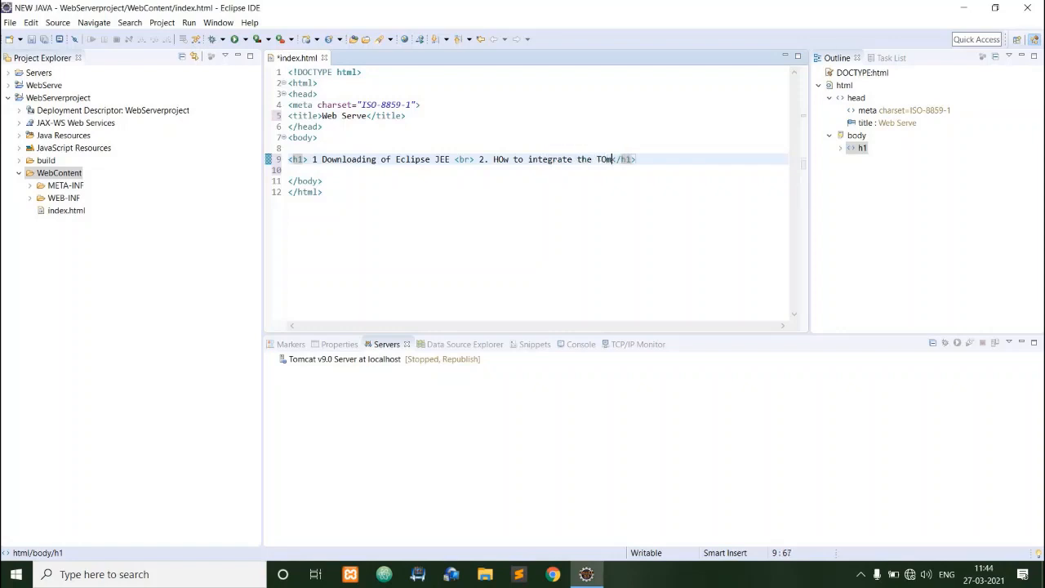
type("erver to JEE")
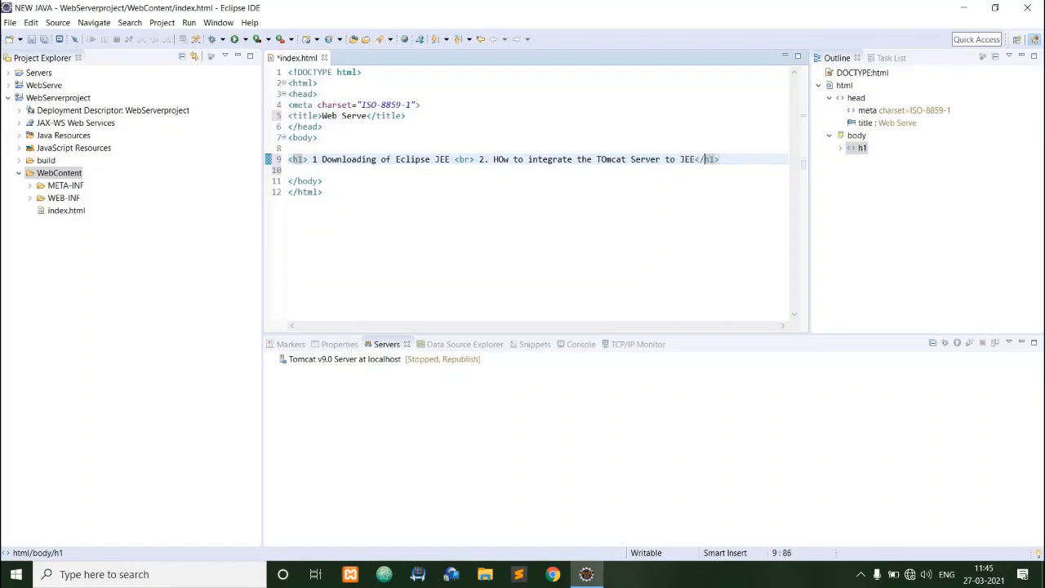
Add a new line inside the h1 heading reading "<br> 3. Create DWP".
key("Return")
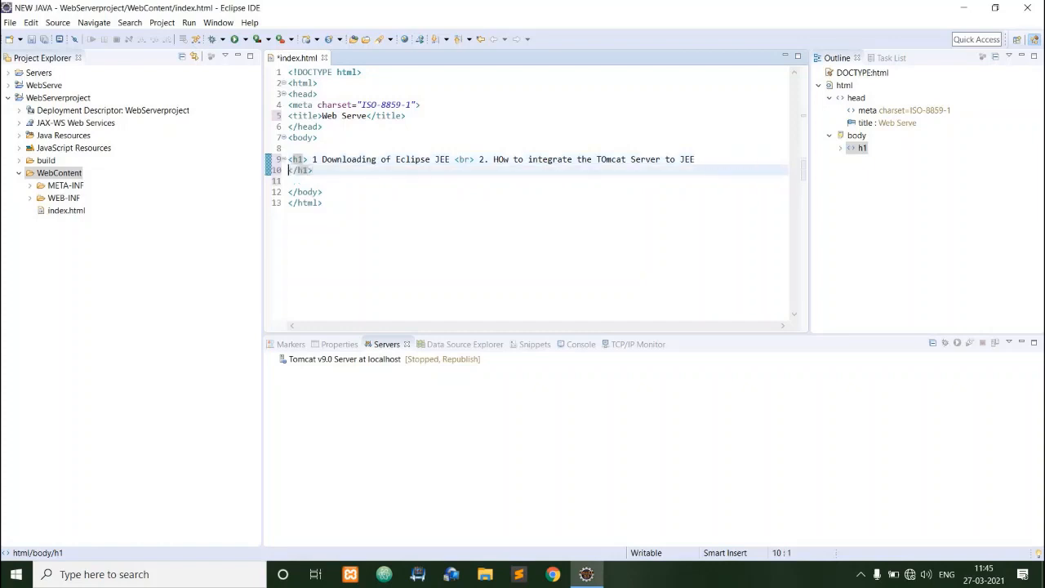
type("<br> 3. Create ")
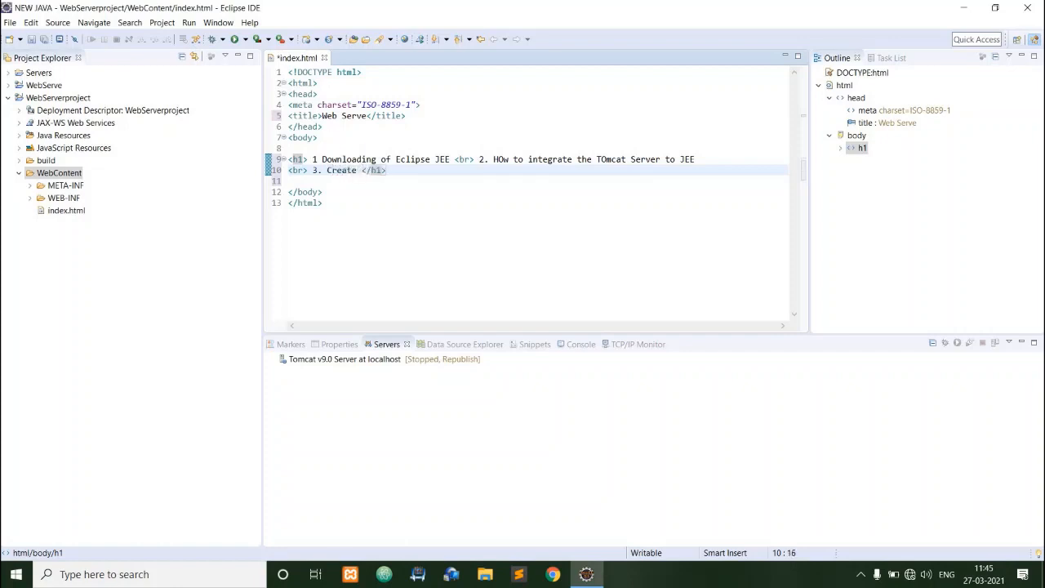
type("DDW")
key("BackSpace")
key("BackSpace")
type("WP")
left_click_drag(408, 170, 291, 149)
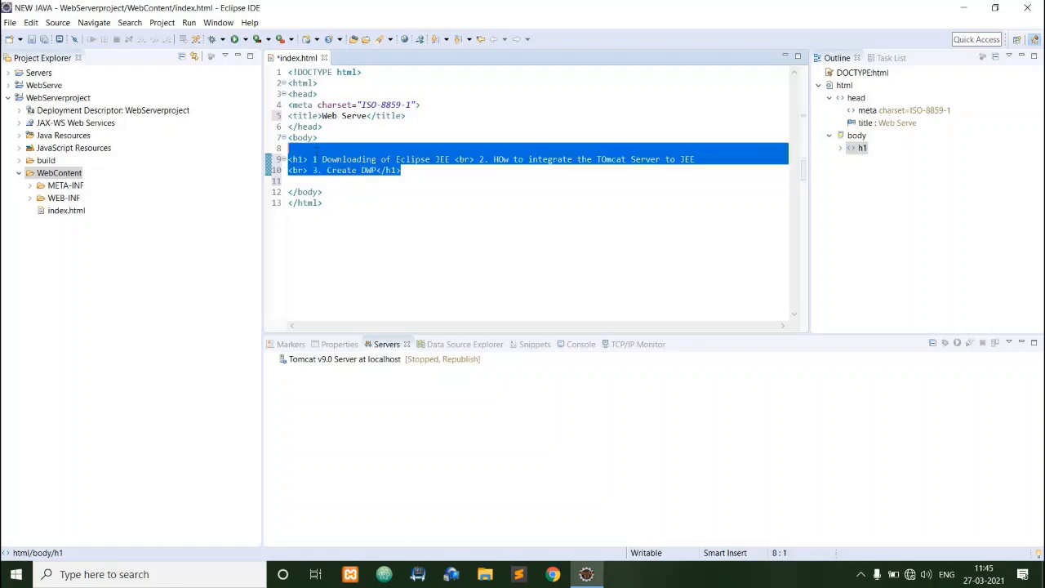
left_click(390, 217)
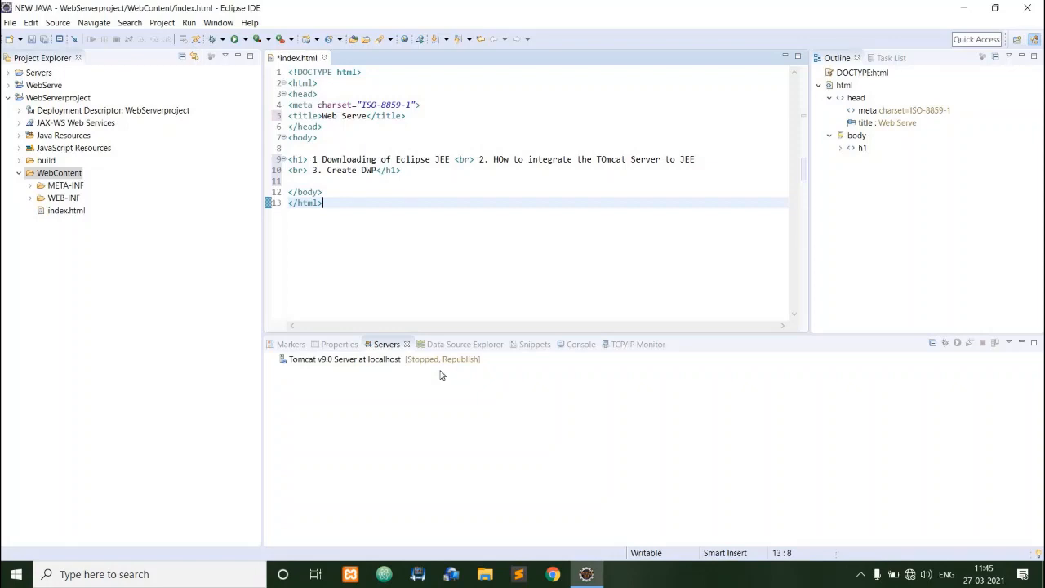
left_click(55, 176)
right_click(56, 178)
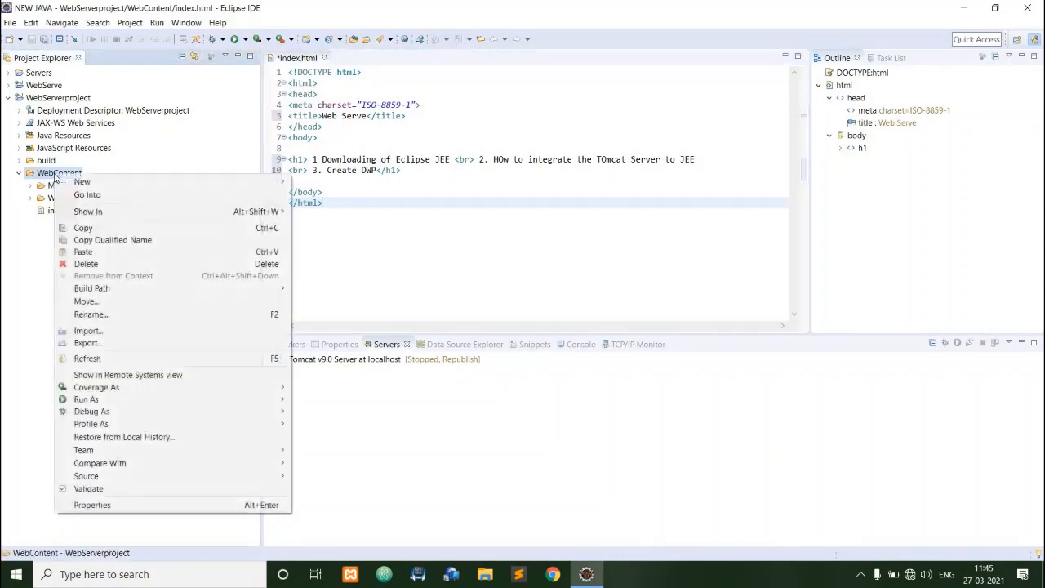
mouse_move(107, 400)
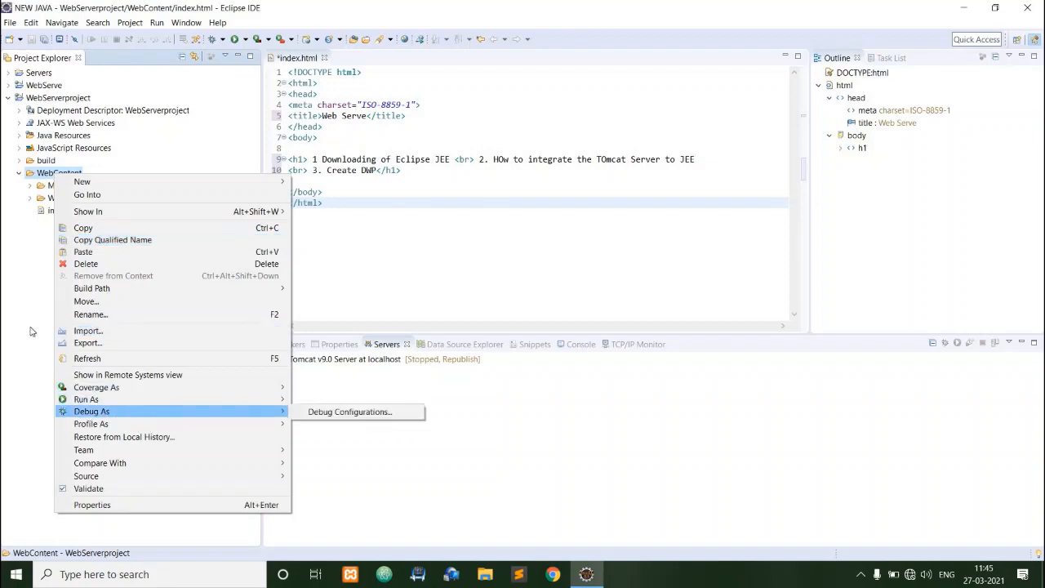
left_click(82, 98)
Run WebServerproject on the existing Tomcat v9.0 localhost server, saving index.html and setting the project to always use this server.
left_click(74, 98)
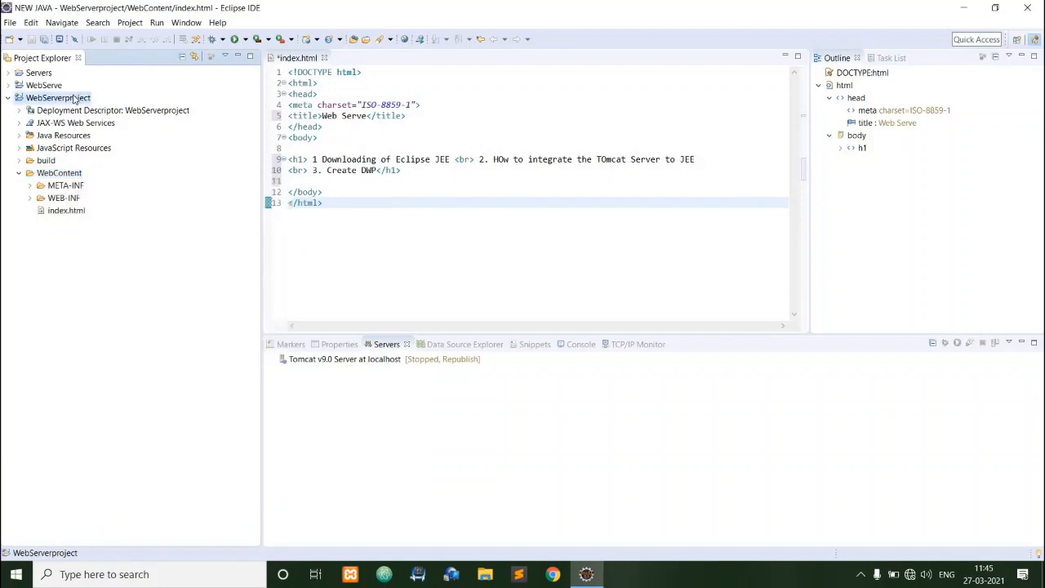
right_click(73, 98)
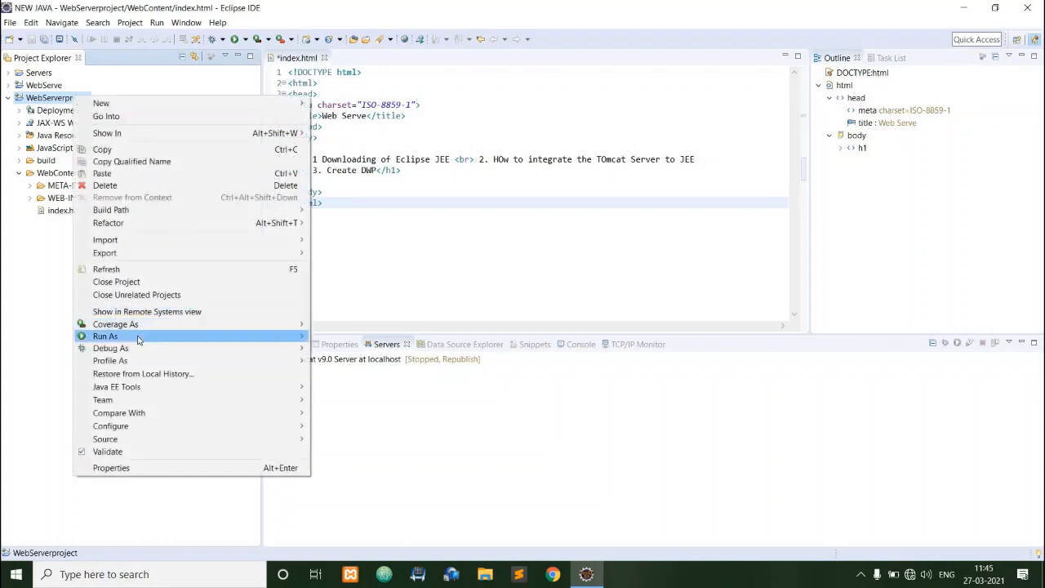
mouse_move(125, 341)
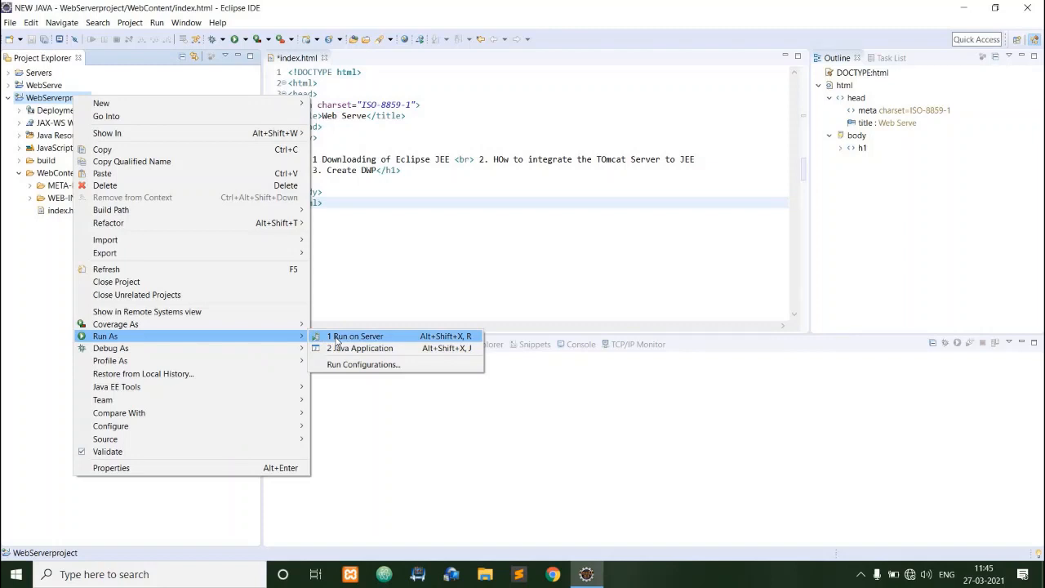
left_click(362, 339)
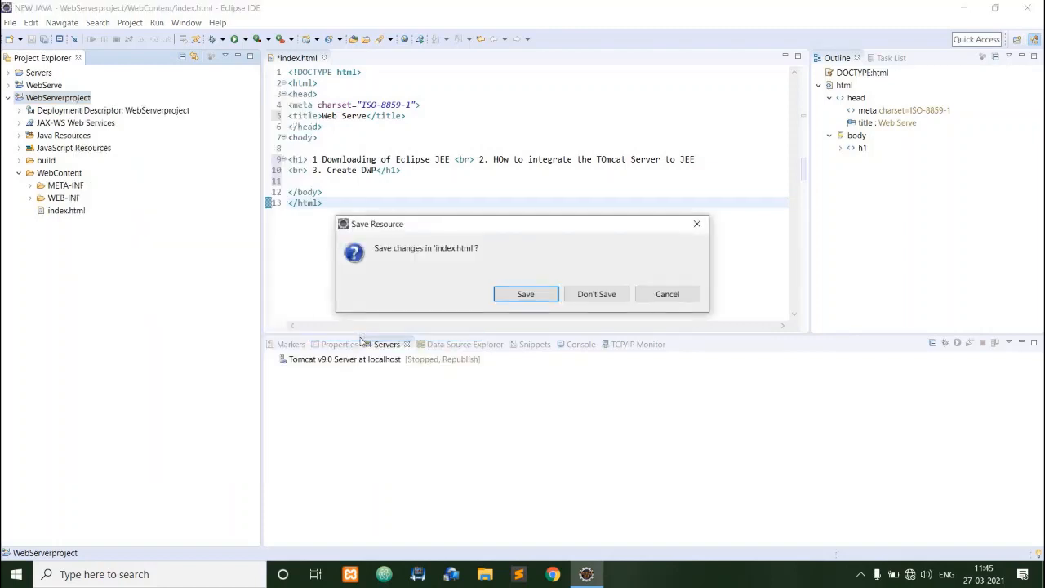
left_click(525, 294)
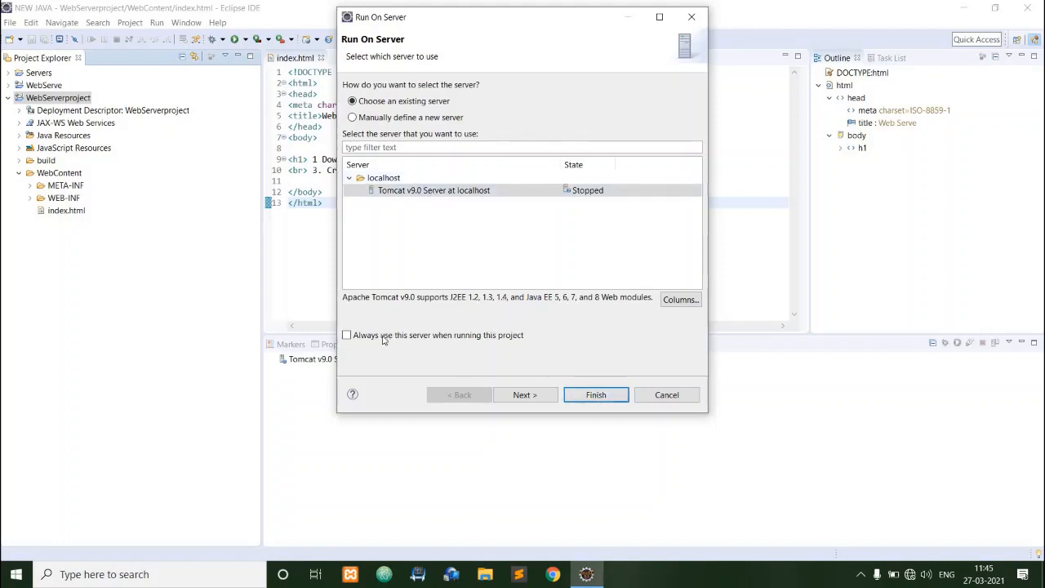
left_click(347, 336)
left_click(596, 395)
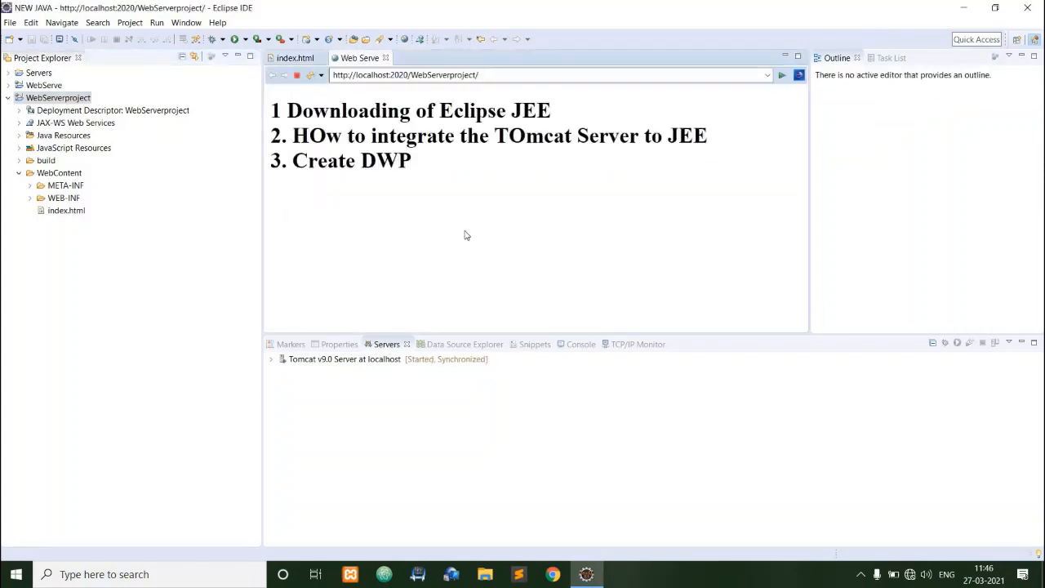
Compare the rendered Web Serve page's heading lines with the source code in index.html.
left_click_drag(413, 162, 269, 110)
left_click(447, 207)
left_click(295, 58)
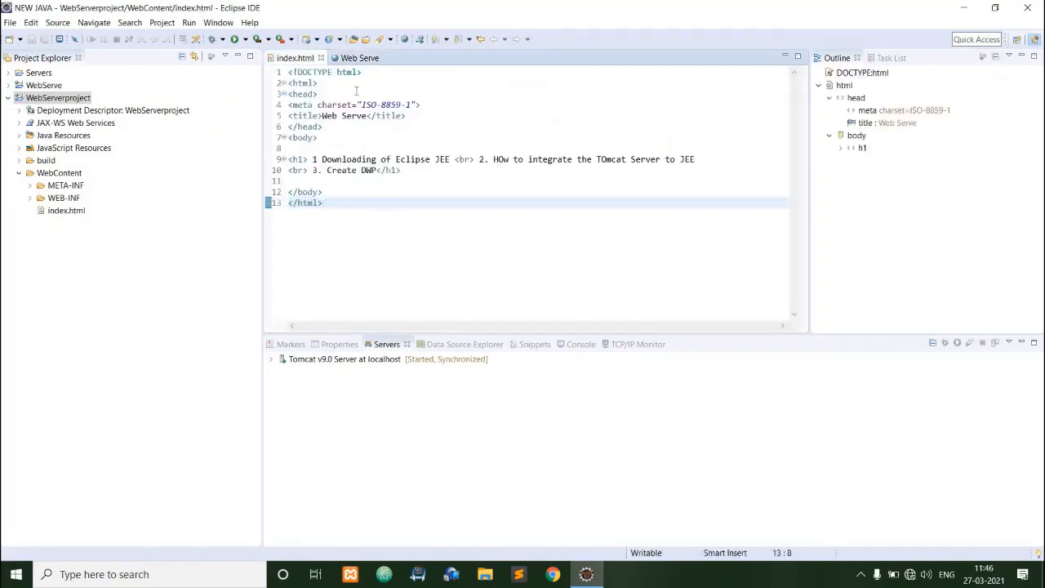
left_click(353, 59)
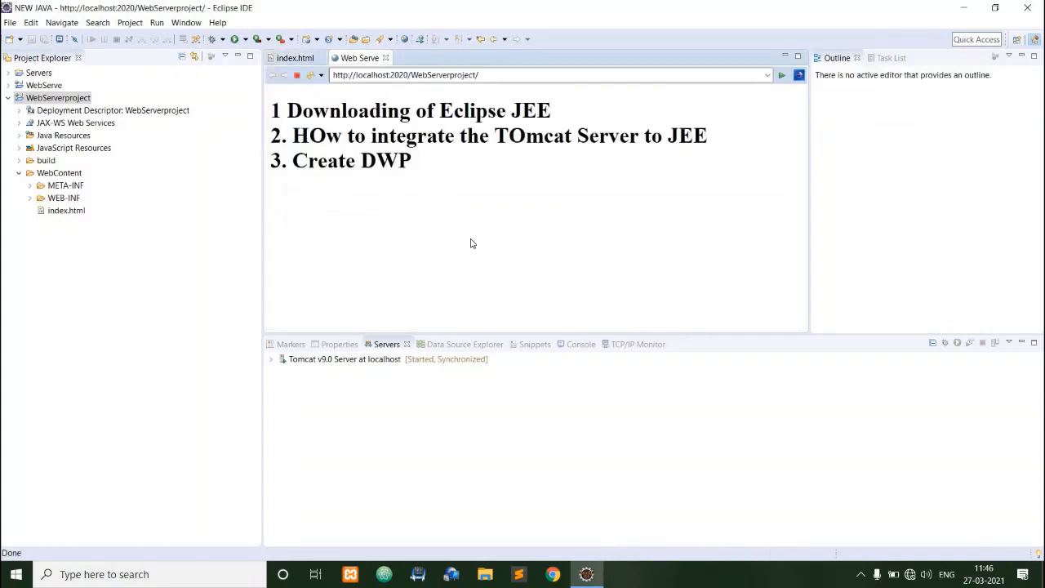
left_click_drag(424, 186, 284, 123)
left_click(381, 208)
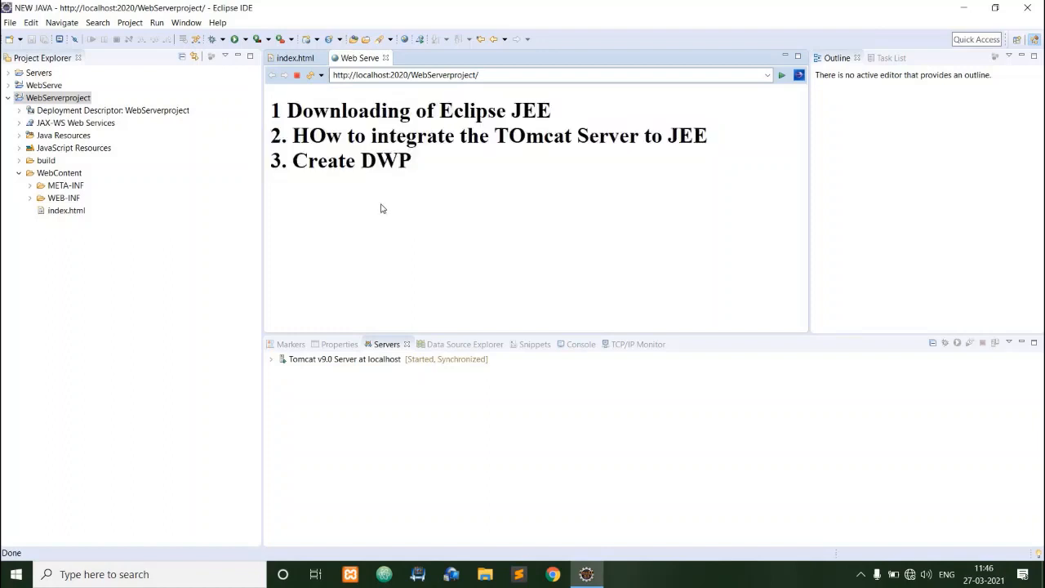